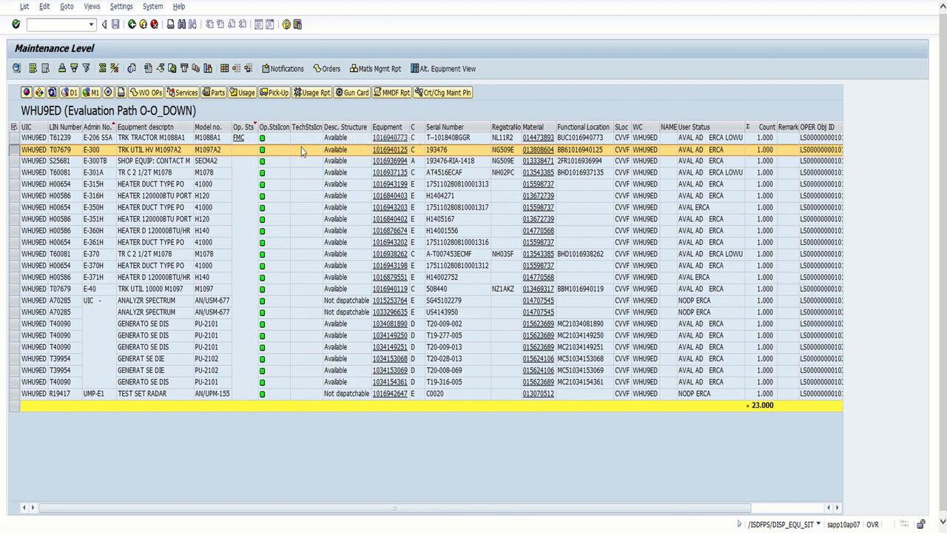
# Step: List the existing maintenance plans of truck E-300 with inactive plans included, and widen the plan number column
pyautogui.click(442, 94)
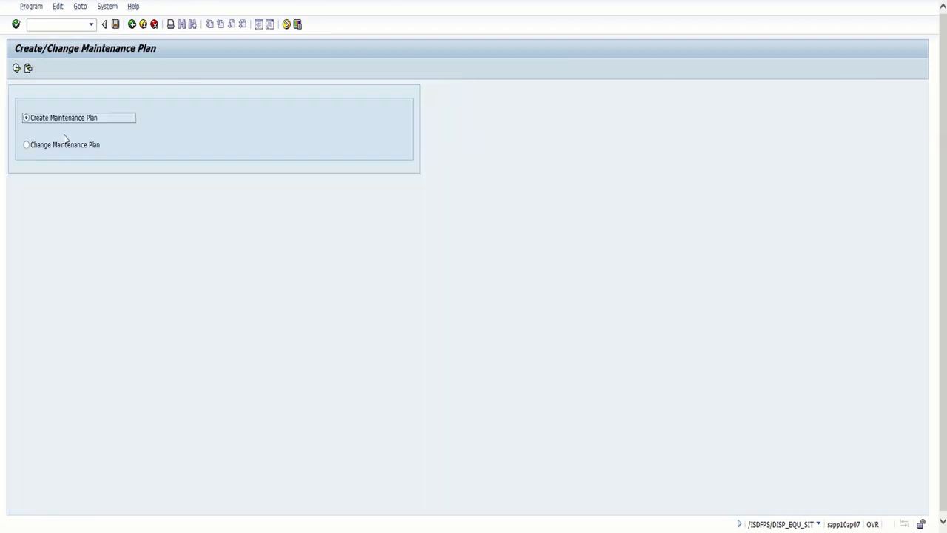
pyautogui.click(27, 145)
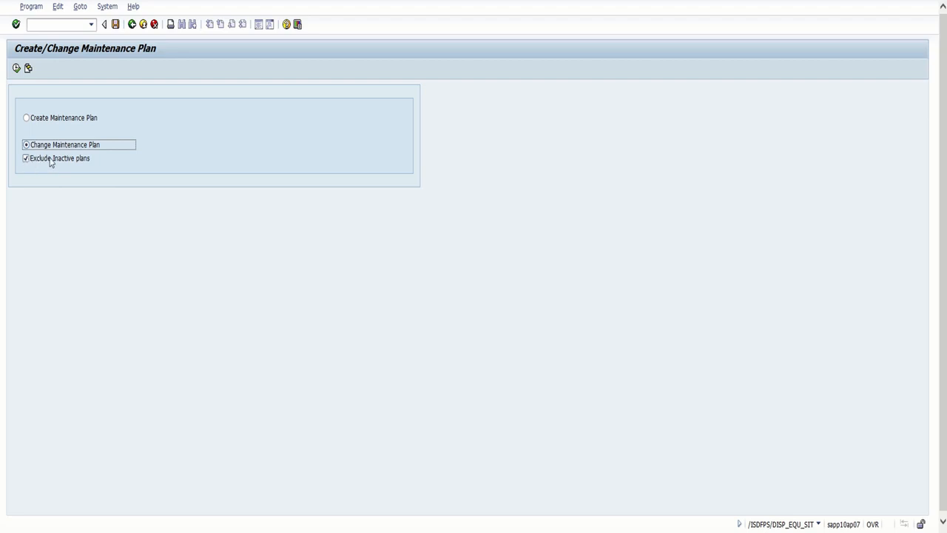
pyautogui.click(27, 159)
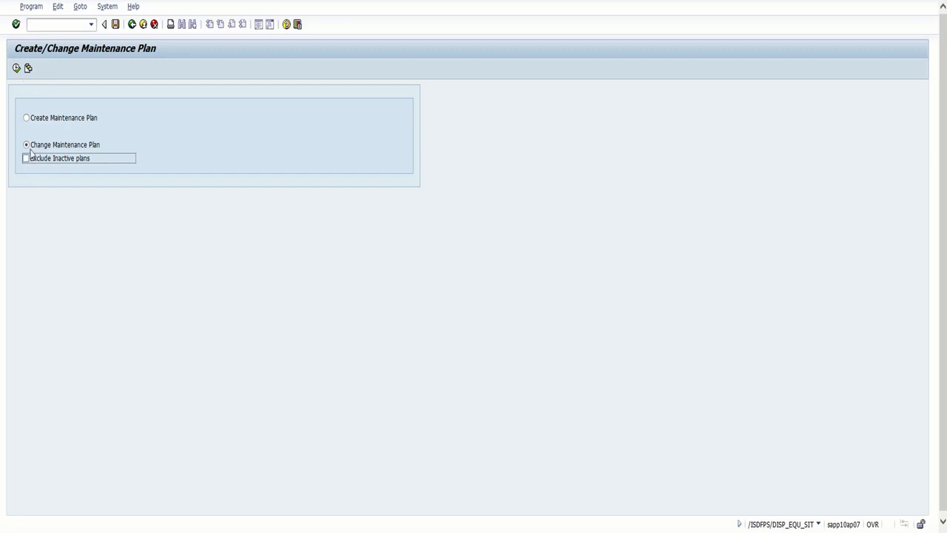
pyautogui.click(15, 68)
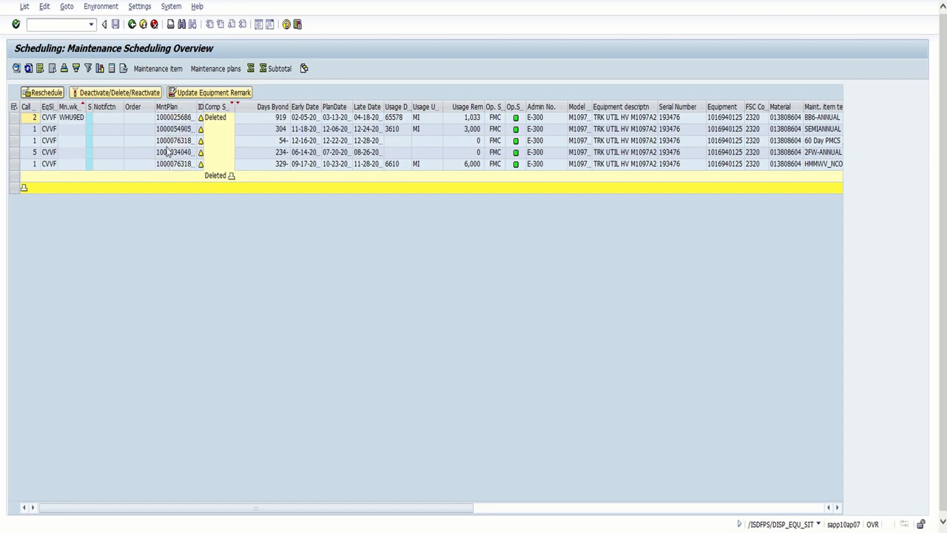
pyautogui.moveTo(196, 119); pyautogui.dragTo(229, 119)
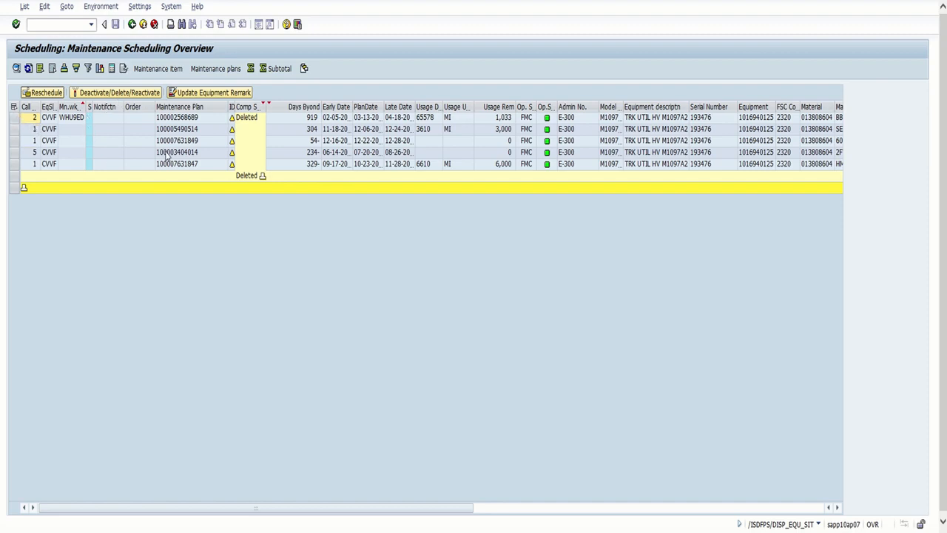
# Step: Check the deactivate, deletion flag and reactivate options for the first two maintenance plans without applying any, and leave the overview
pyautogui.moveTo(18, 117); pyautogui.dragTo(17, 131)
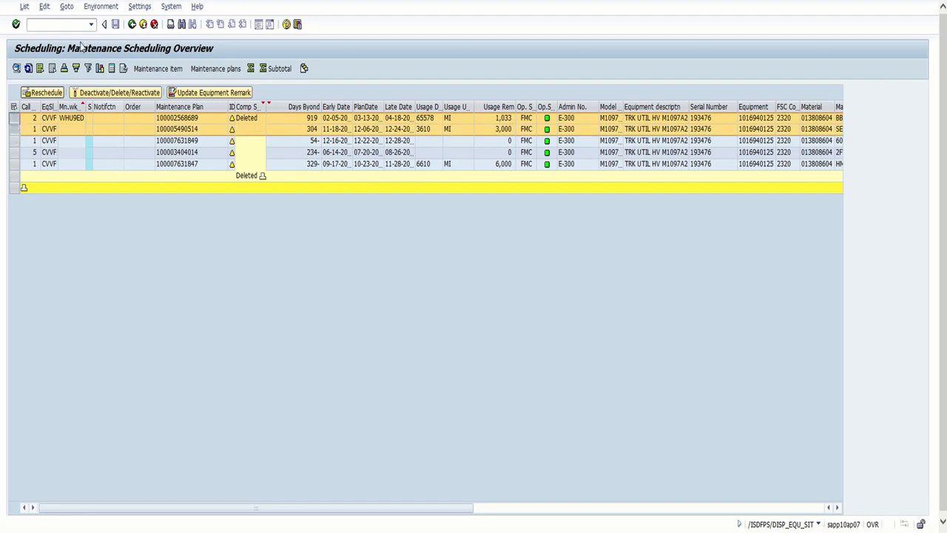
pyautogui.click(103, 93)
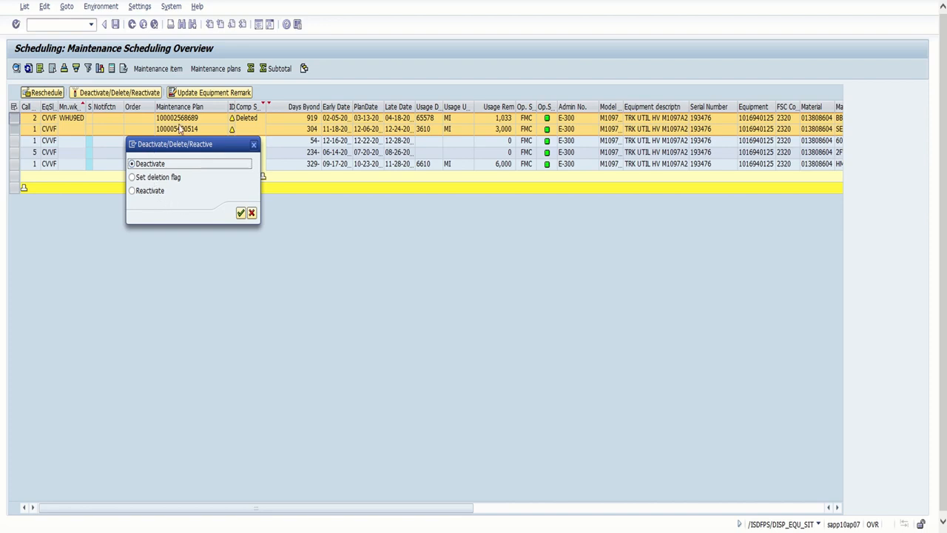
pyautogui.click(251, 213)
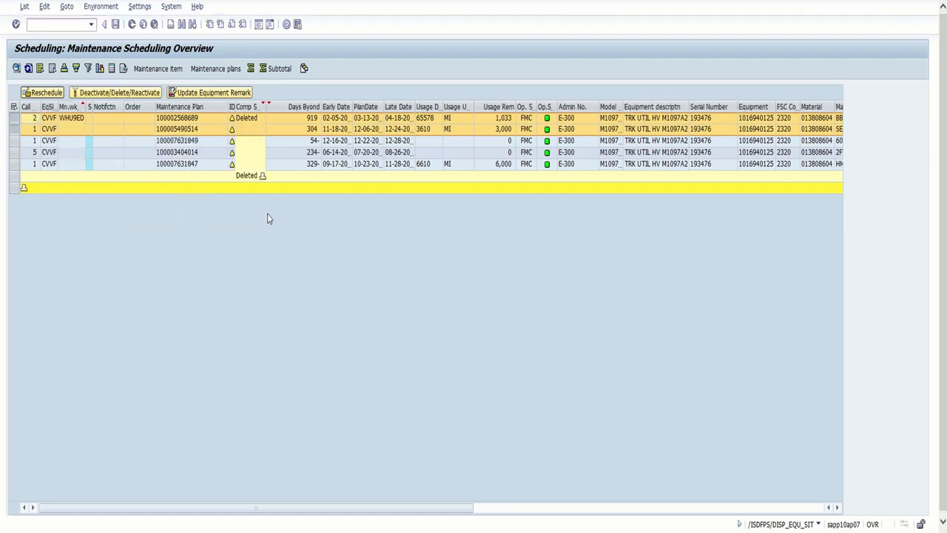
pyautogui.click(131, 28)
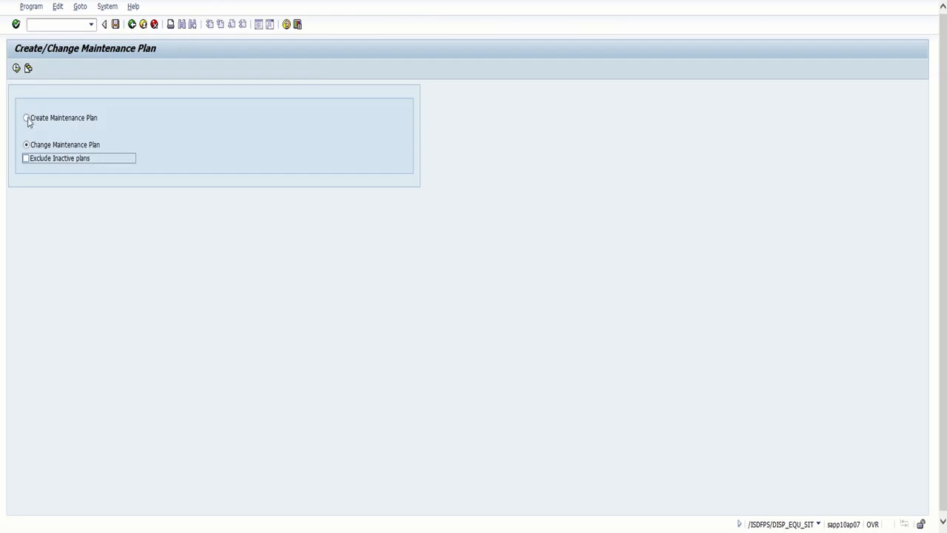
# Step: Start a new days-only maintenance plan for the truck using service 2000 HMMWV NCOMP_60_Day_Exercise
pyautogui.click(27, 119)
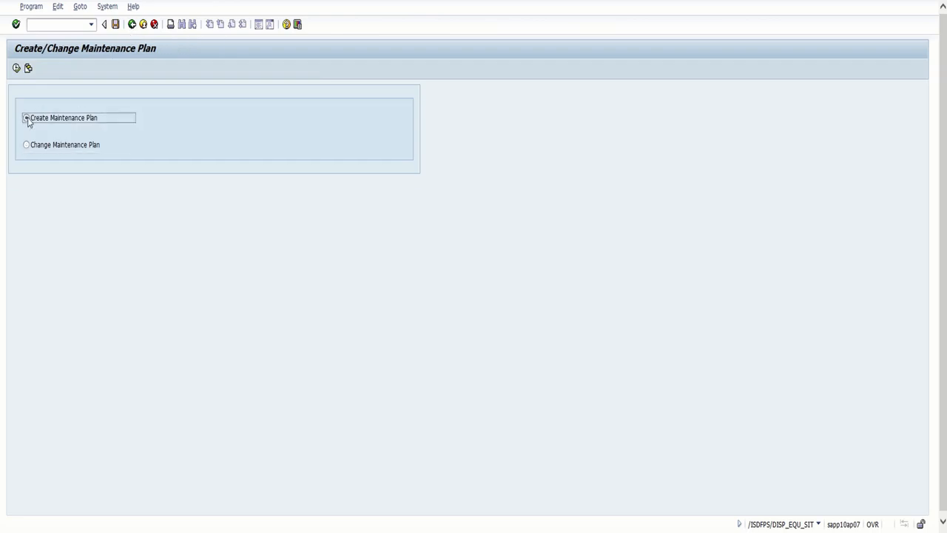
pyautogui.click(17, 71)
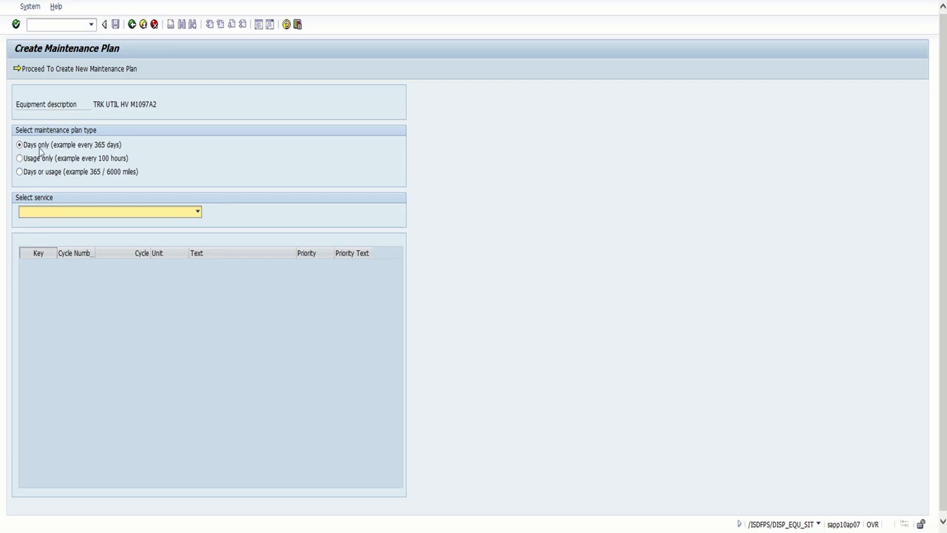
pyautogui.click(116, 213)
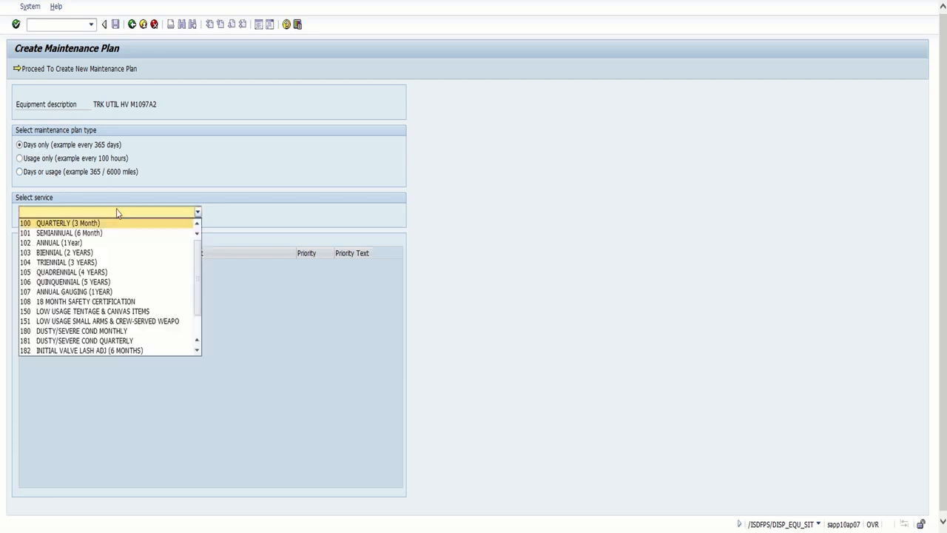
pyautogui.scroll(-2, 111, 235)
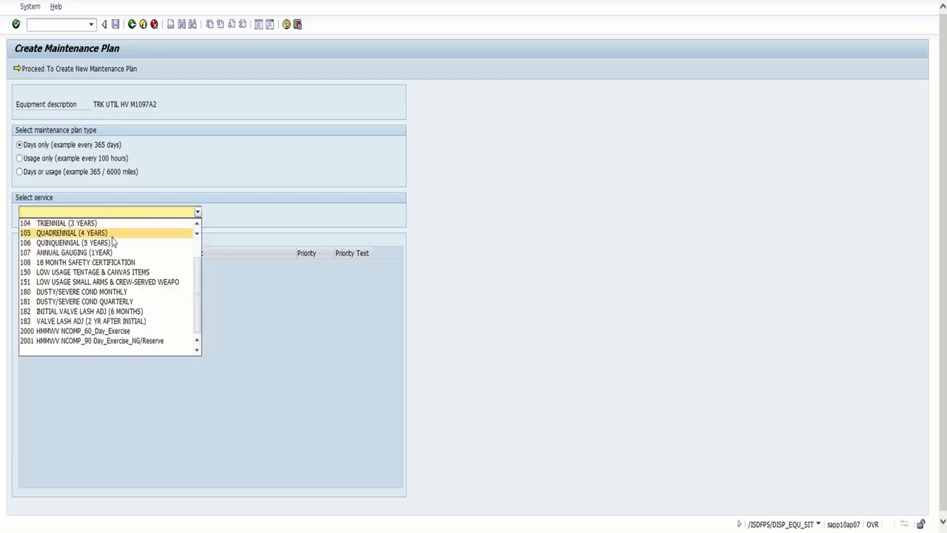
pyautogui.click(106, 334)
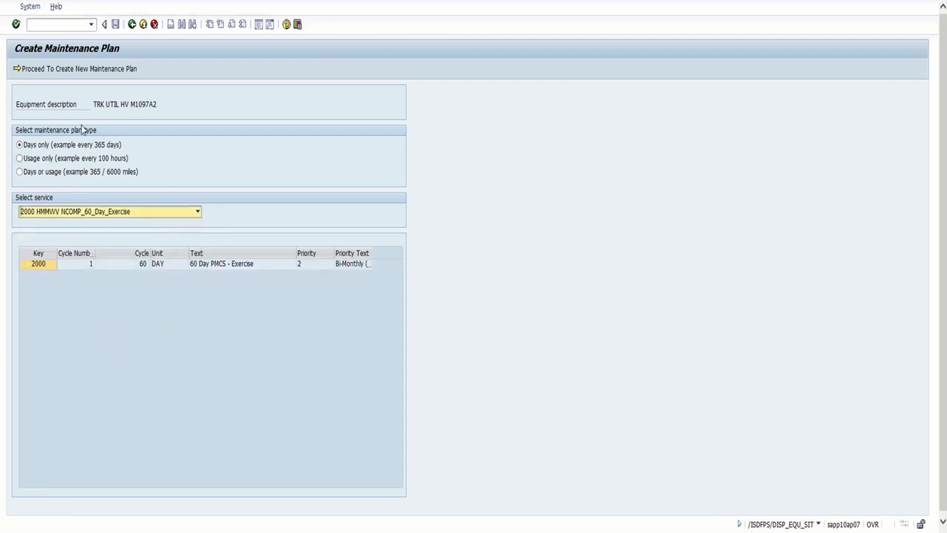
pyautogui.click(43, 71)
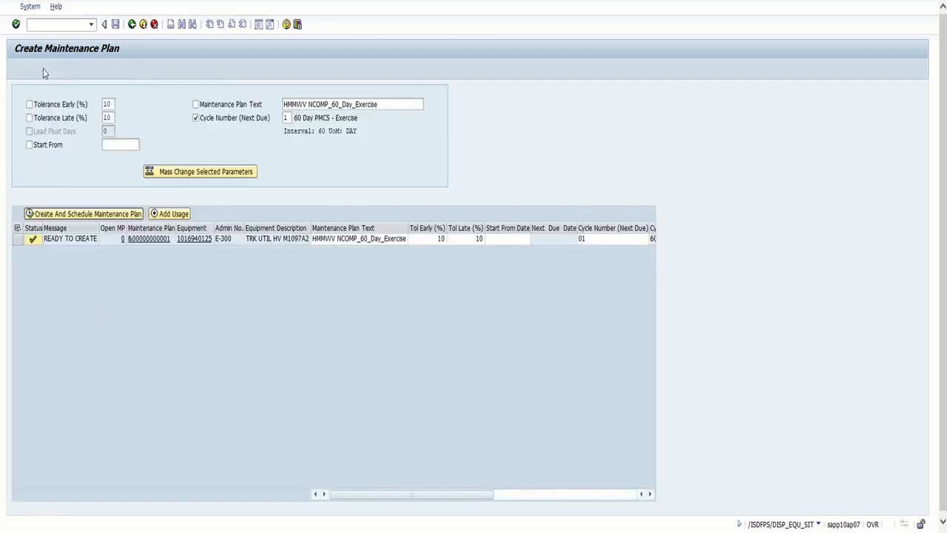
# Step: Enable the Start From parameter and set its date to 10-23-2020
pyautogui.click(30, 144)
pyautogui.click(104, 145)
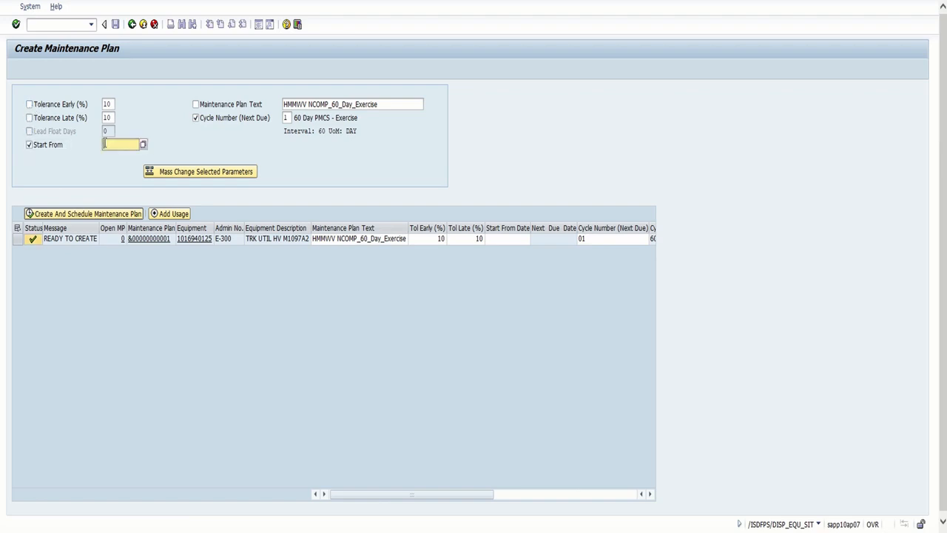
pyautogui.click(144, 145)
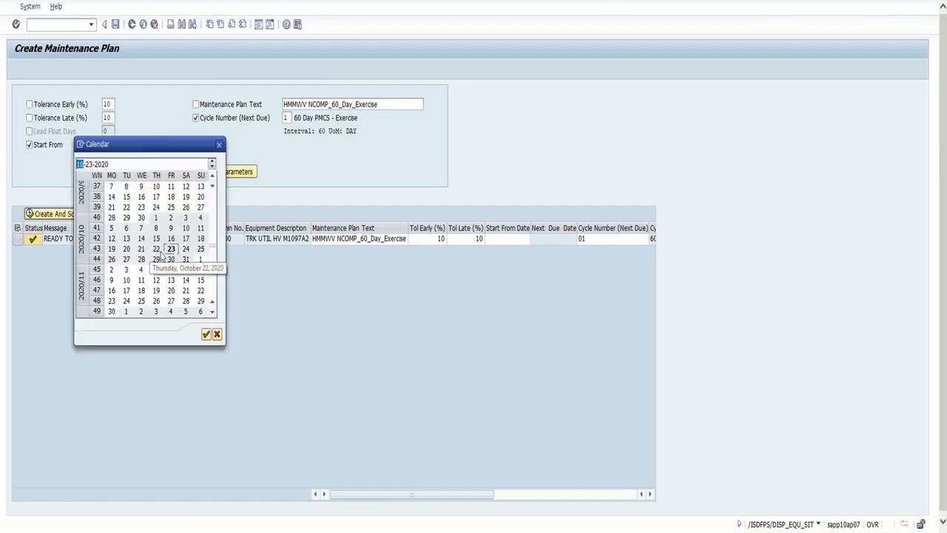
pyautogui.click(207, 334)
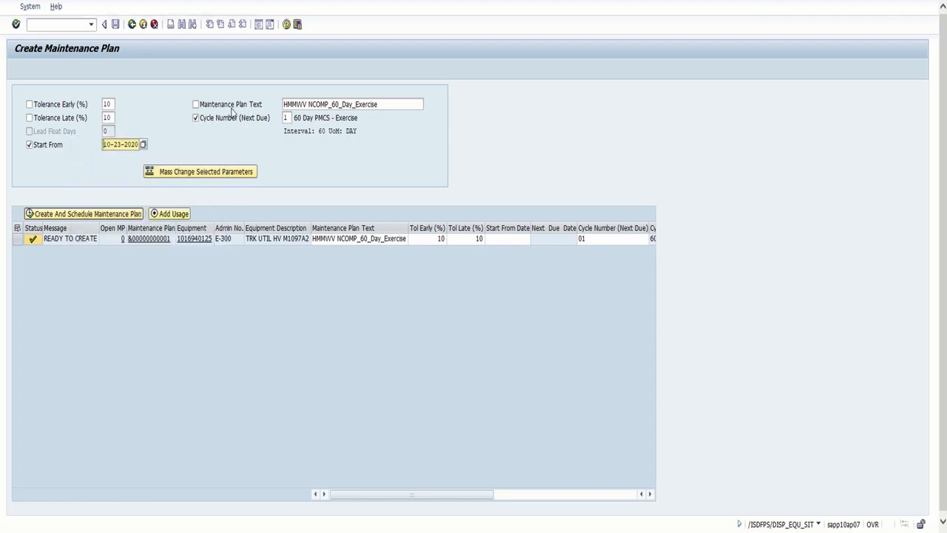
# Step: Include the plan text and the early and late tolerances, and mass change the selected parameters on the plan row
pyautogui.click(204, 107)
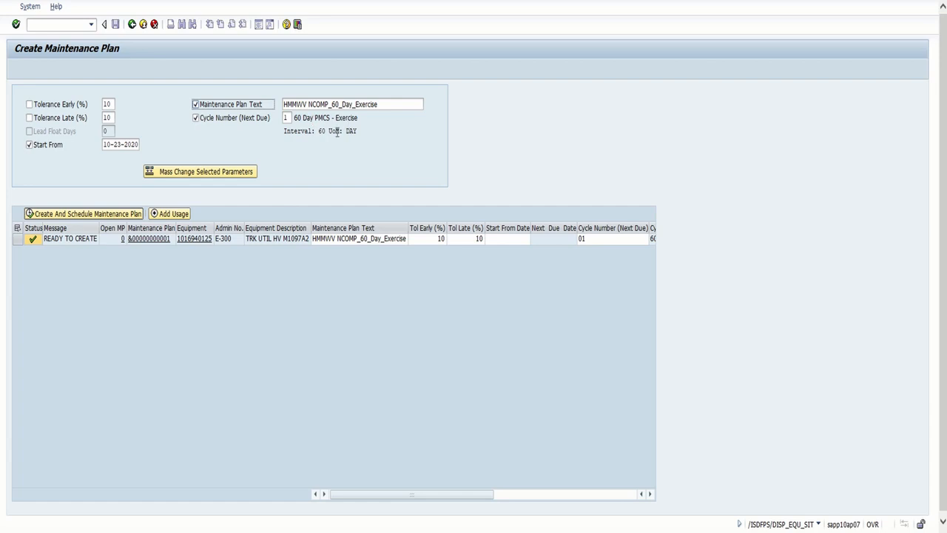
pyautogui.click(30, 105)
pyautogui.click(29, 118)
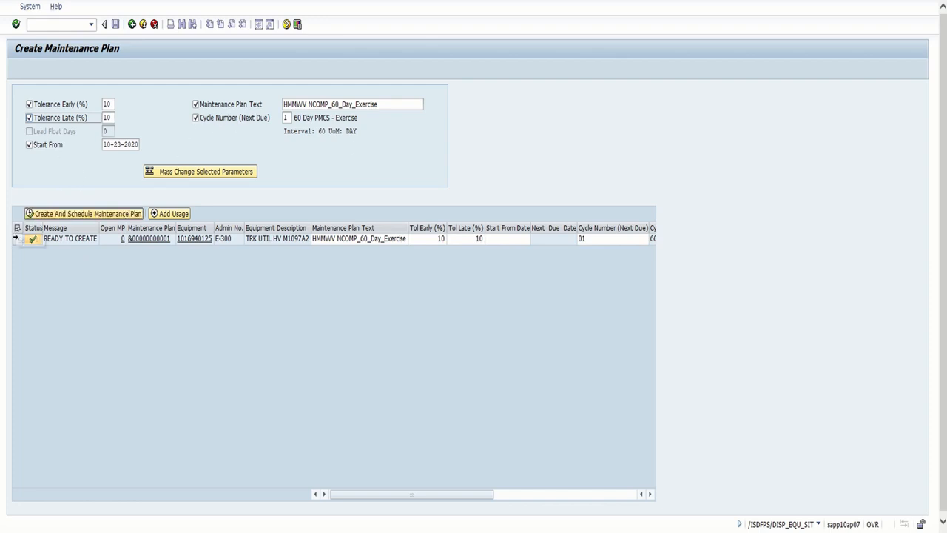
pyautogui.click(16, 238)
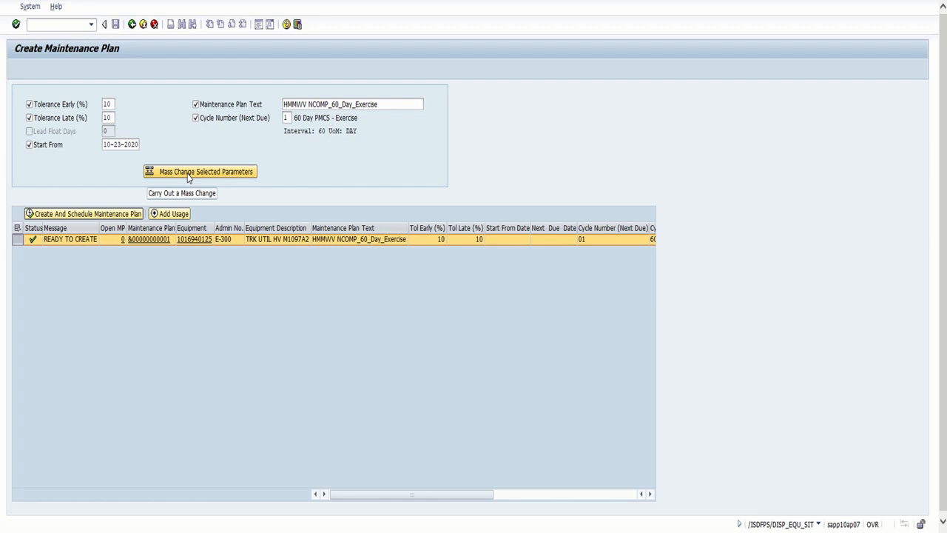
pyautogui.click(188, 174)
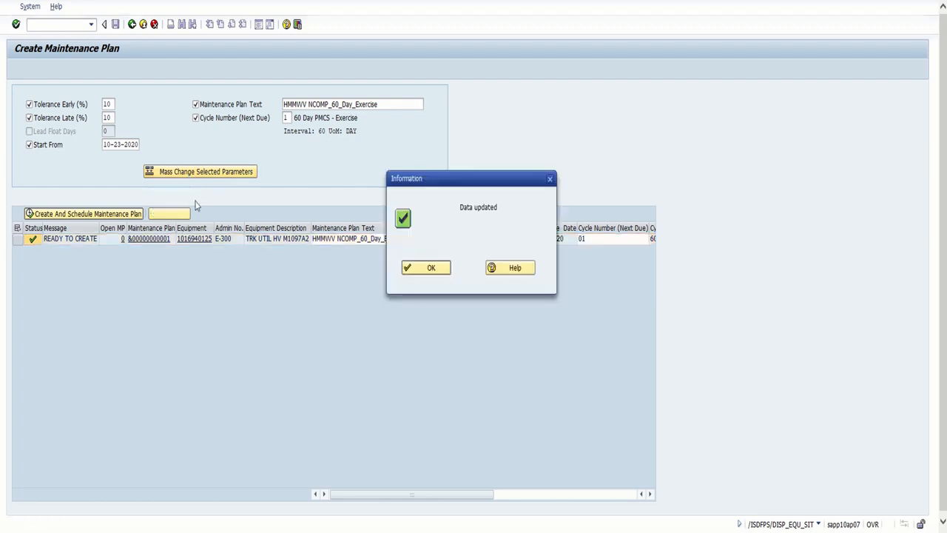
pyautogui.click(426, 267)
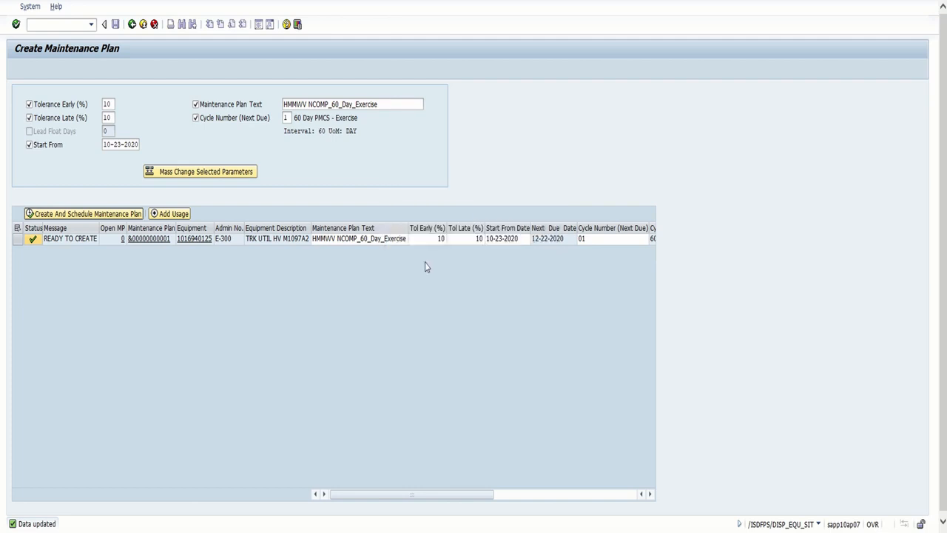
# Step: Create and schedule the 60-day exercise maintenance plan, and go back to the equipment list
pyautogui.click(17, 238)
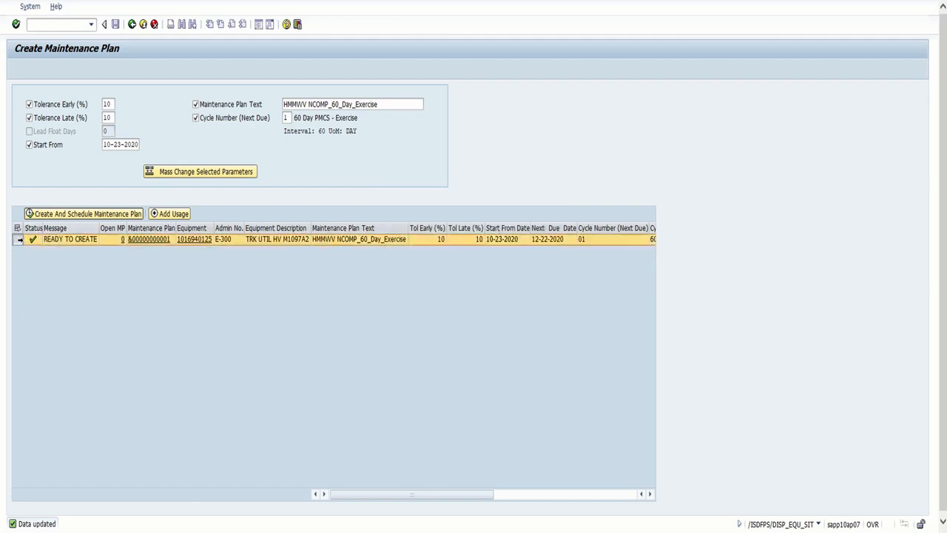
pyautogui.click(43, 216)
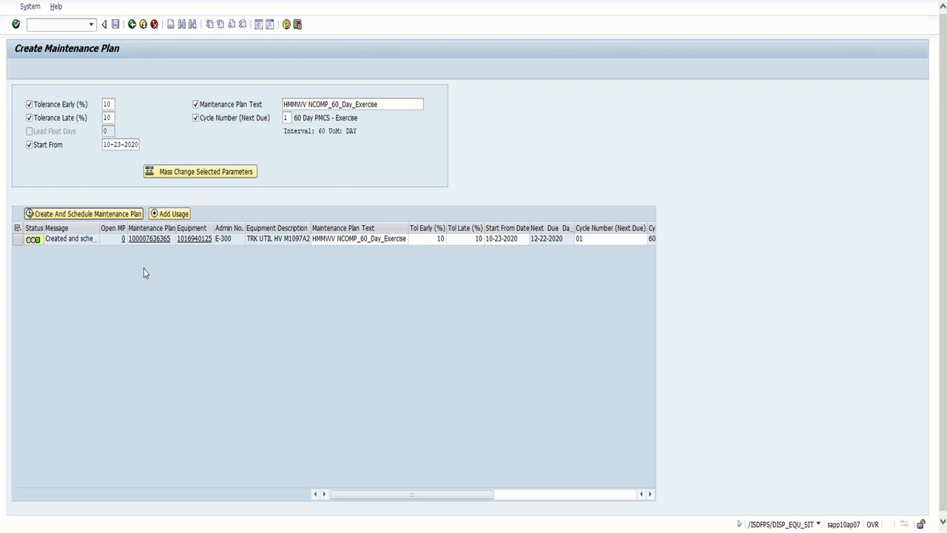
pyautogui.click(134, 27)
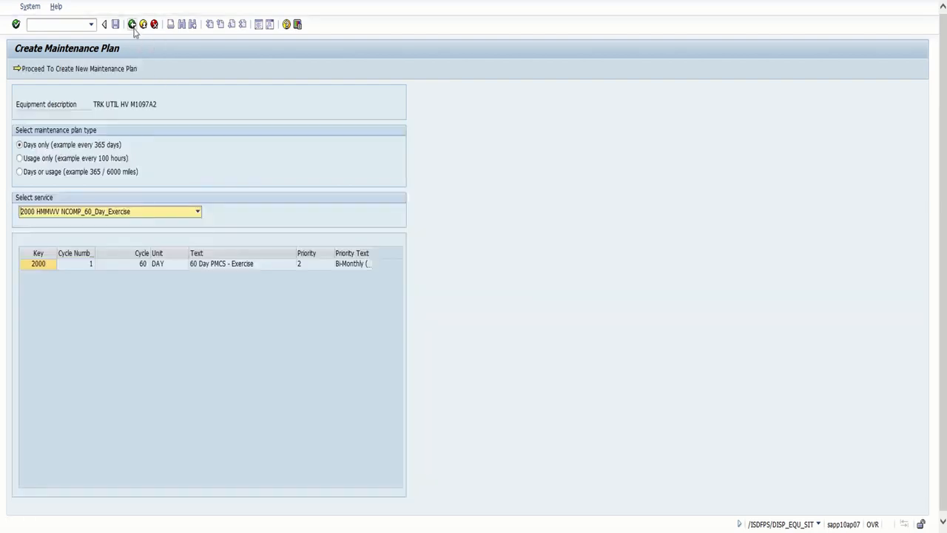
pyautogui.click(133, 26)
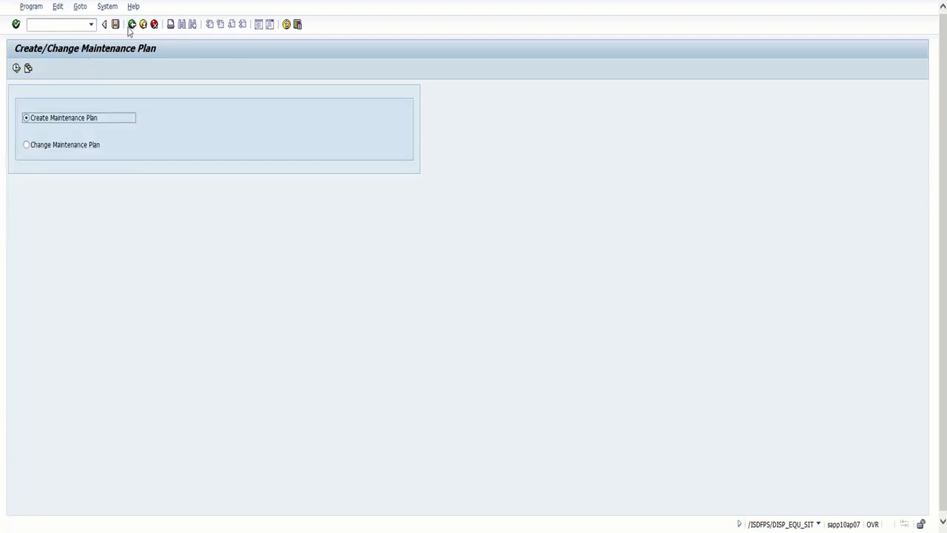
pyautogui.click(131, 28)
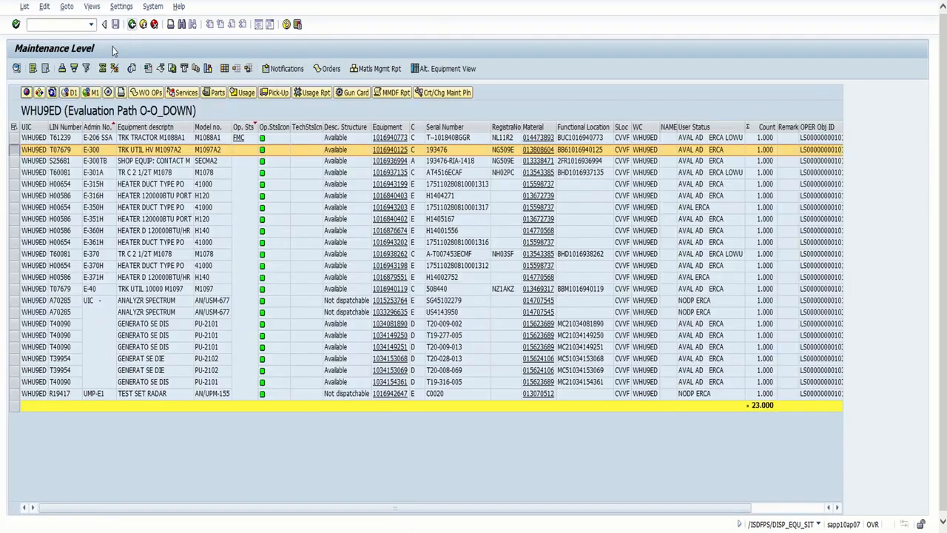
# Step: Review the truck's maintenance plans with inactive plans excluded, and return to the create/change selection
pyautogui.click(425, 93)
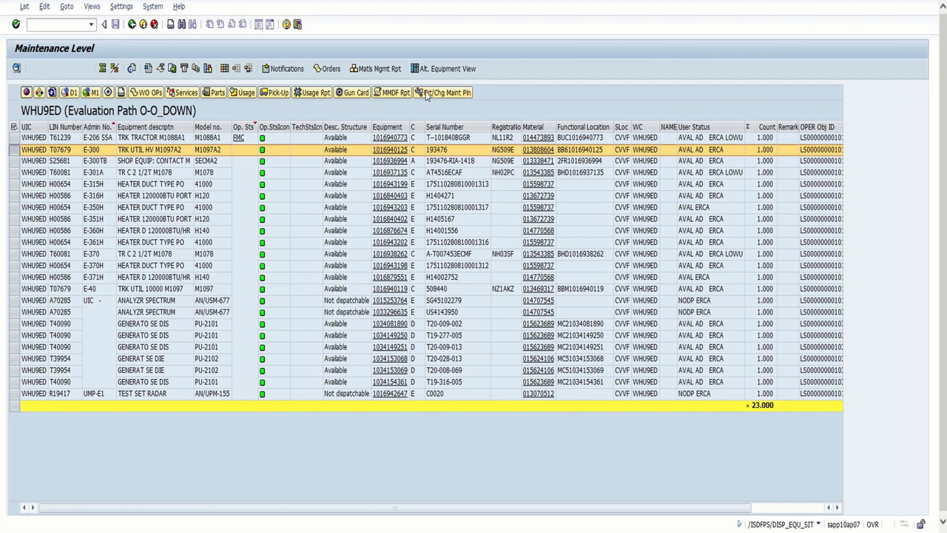
pyautogui.click(58, 147)
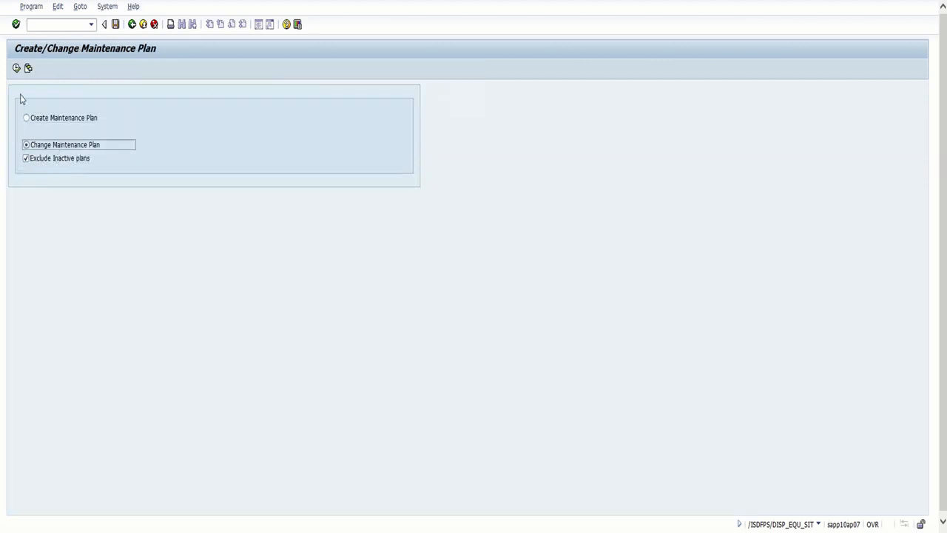
pyautogui.click(16, 68)
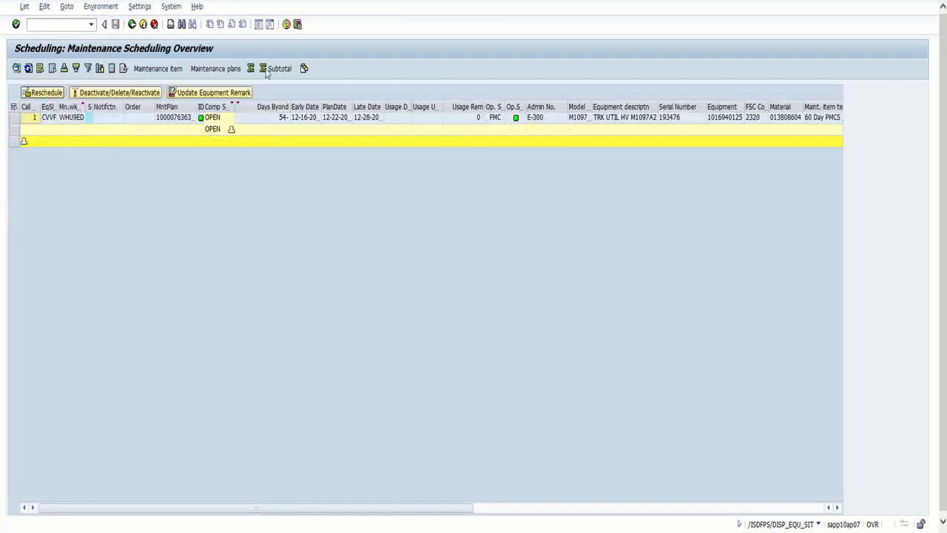
pyautogui.click(132, 24)
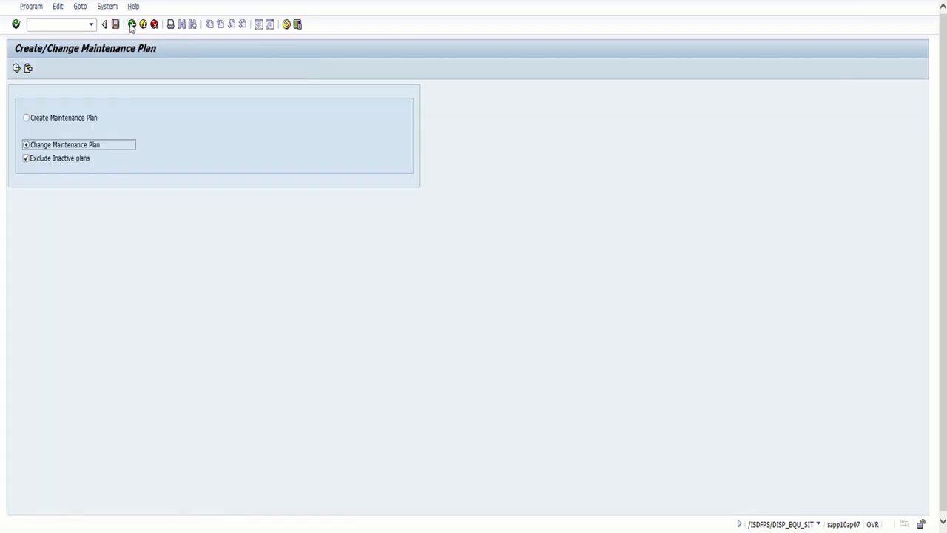
# Step: Start a new maintenance plan of the days or usage type, using the 2002 HMMWV NCOMP_Plan service
pyautogui.click(26, 118)
pyautogui.click(15, 69)
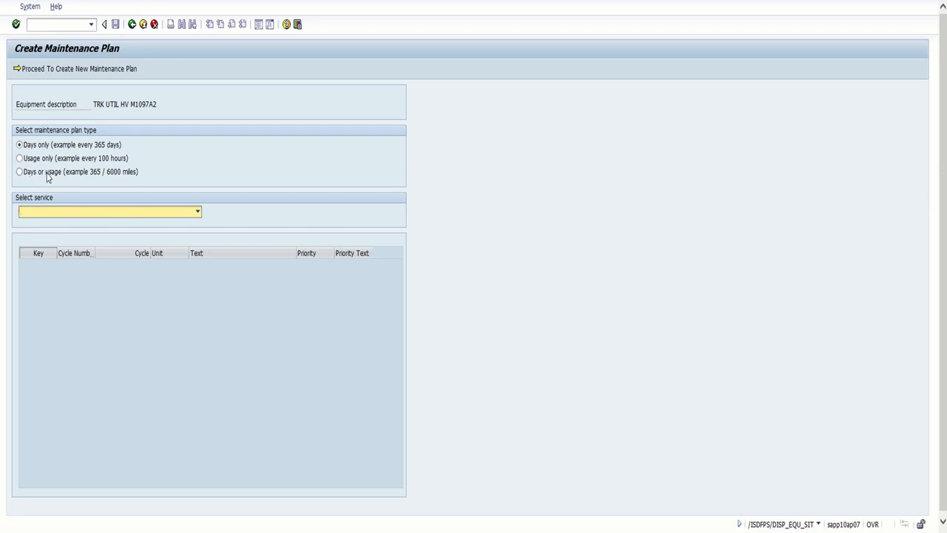
pyautogui.click(46, 174)
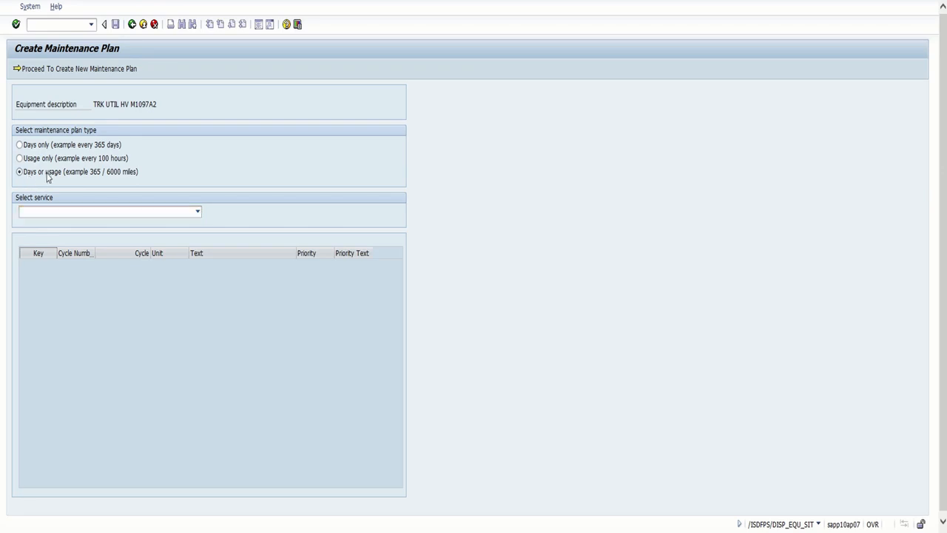
pyautogui.click(56, 214)
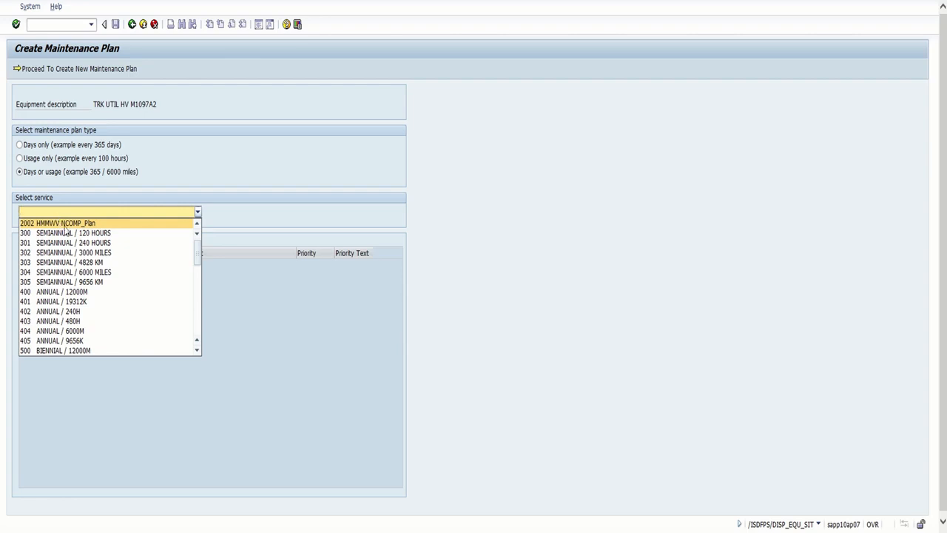
pyautogui.click(53, 224)
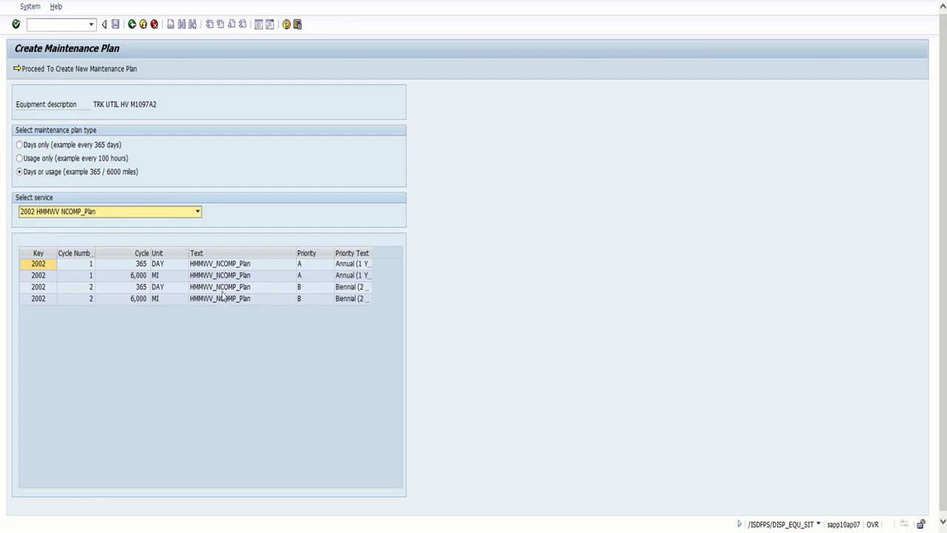
pyautogui.click(41, 70)
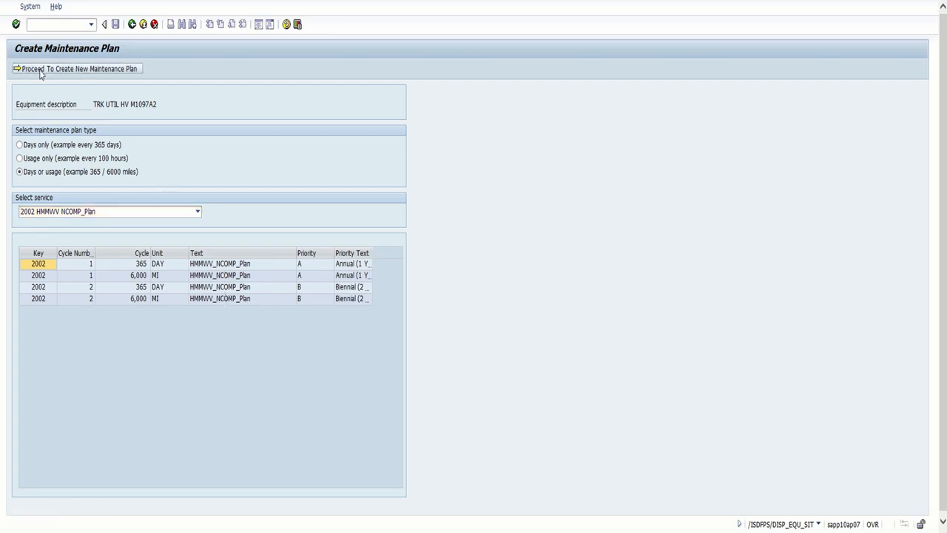
# Step: Include the early and late tolerances, lead float days and Start From parameters, with the start date set to 10-23-2020
pyautogui.click(38, 105)
pyautogui.click(37, 118)
pyautogui.click(39, 132)
pyautogui.click(39, 145)
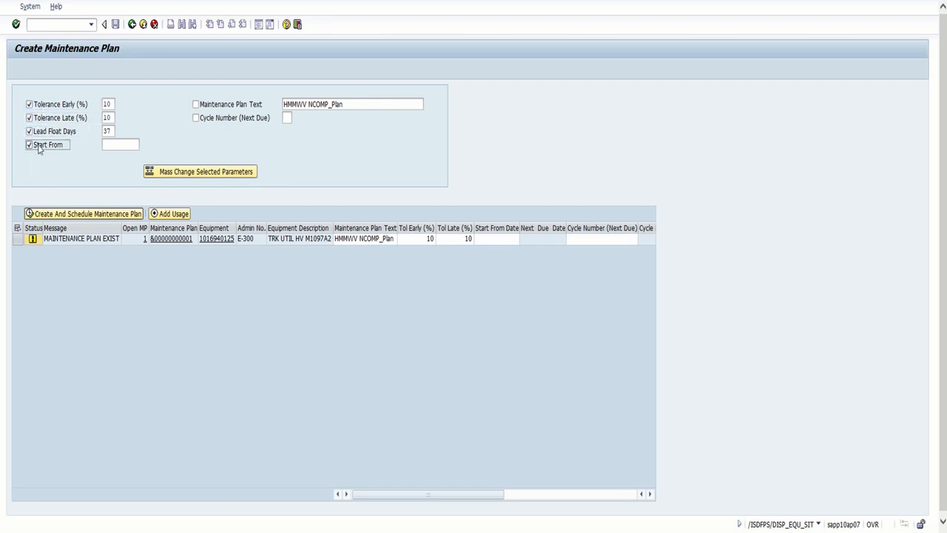
pyautogui.click(125, 144)
pyautogui.click(143, 145)
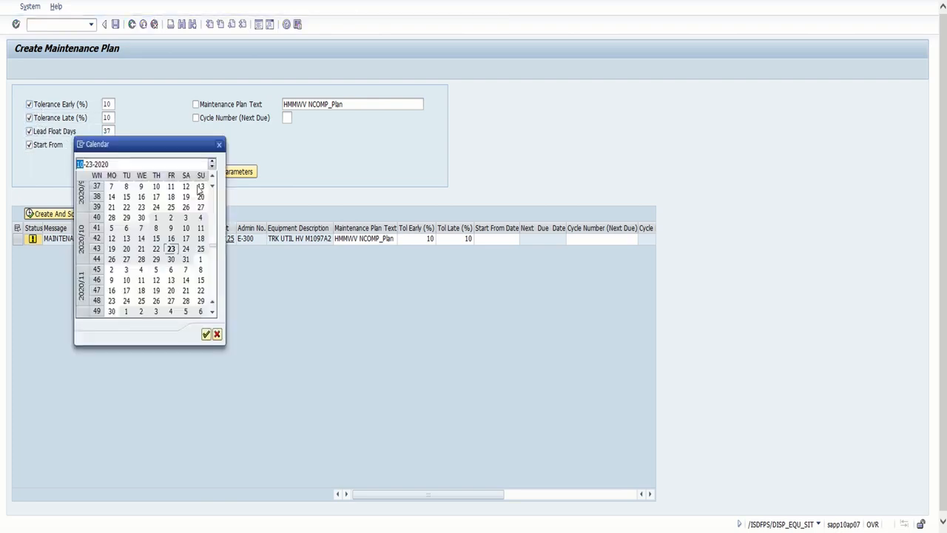
pyautogui.doubleClick(171, 250)
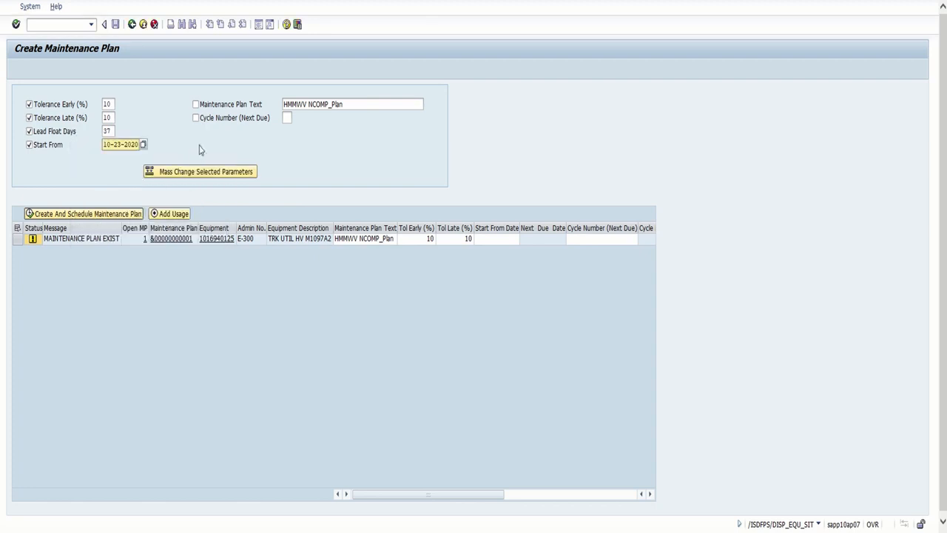
# Step: Include the plan text and next-due cycle number 01, and mass change the selected parameters on the E-300 plan row
pyautogui.click(202, 108)
pyautogui.click(196, 119)
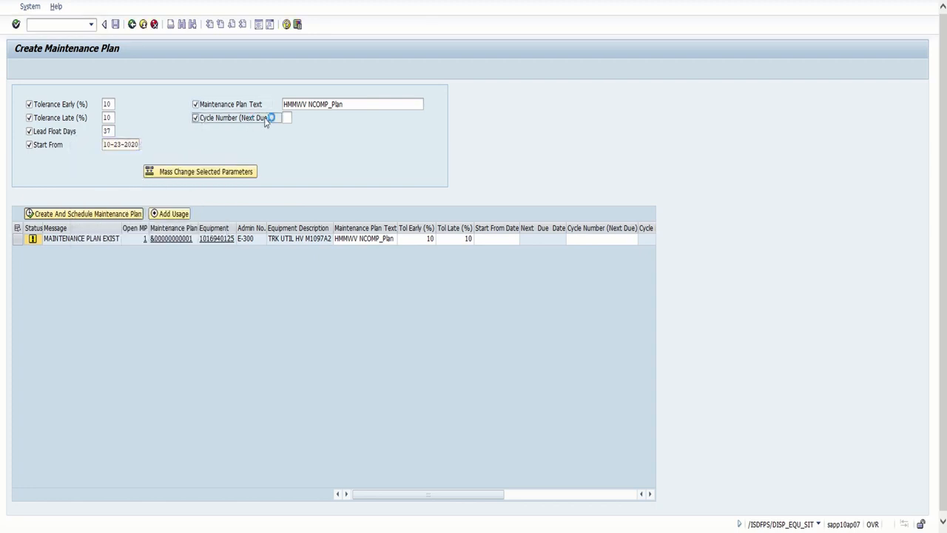
pyautogui.click(287, 117)
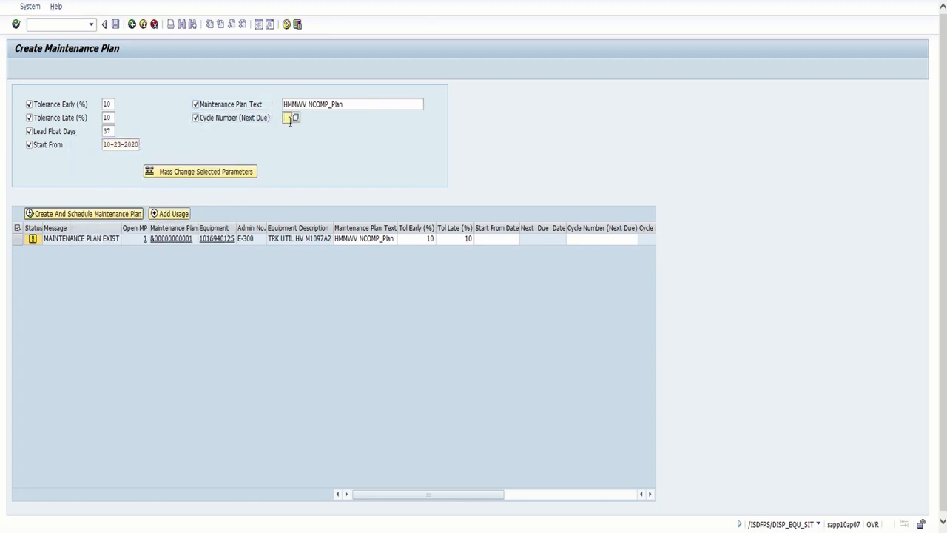
pyautogui.write('01')
pyautogui.click(289, 131)
pyautogui.click(18, 239)
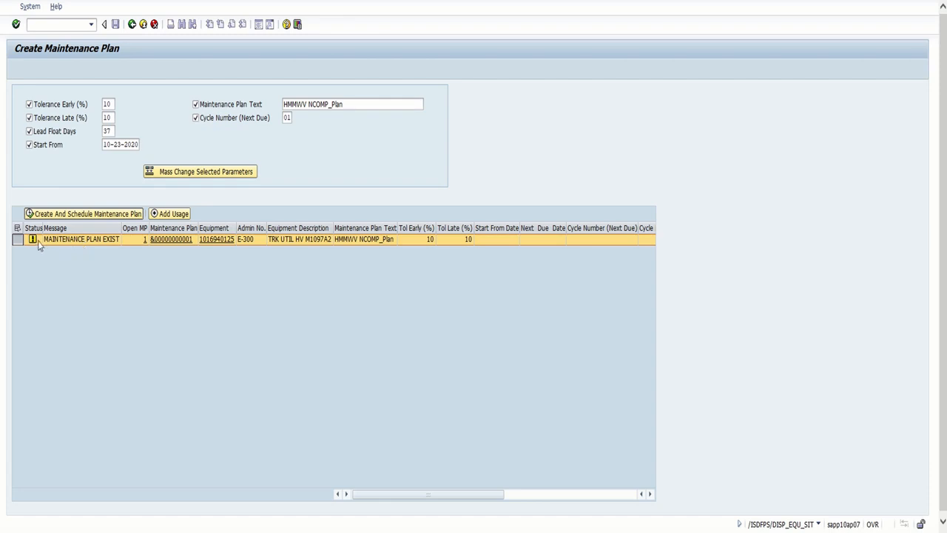
pyautogui.click(151, 176)
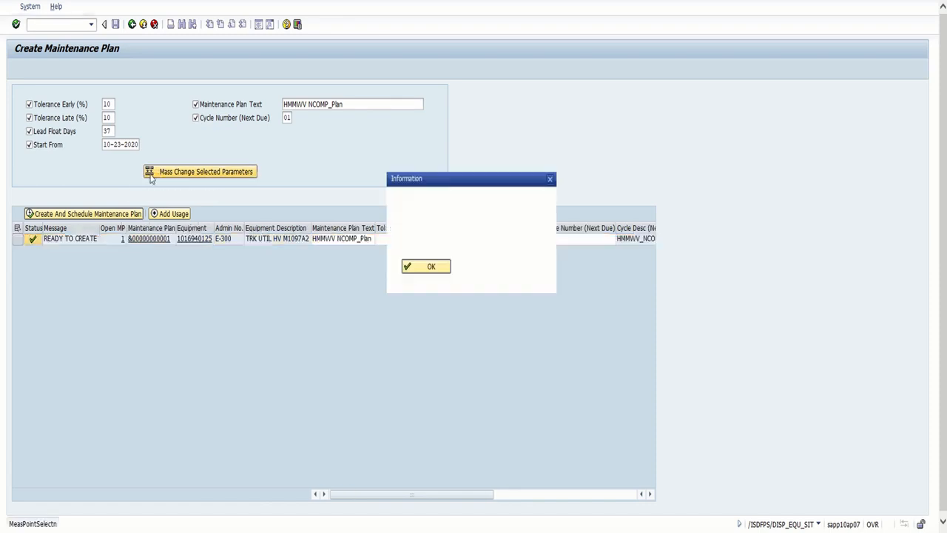
pyautogui.click(418, 268)
# Step: Create and schedule the HMMWV NCOMP_Plan maintenance plan for E-300, and go back to the equipment list
pyautogui.click(90, 240)
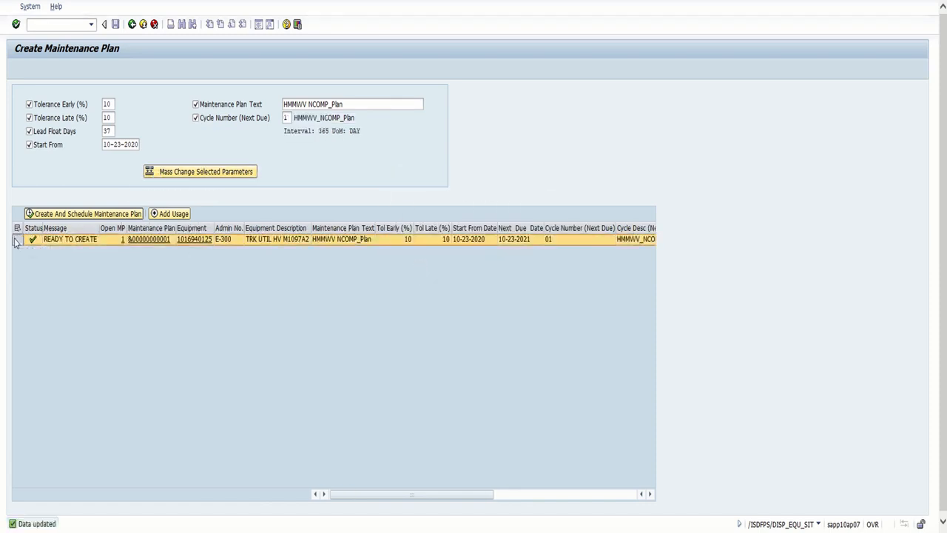
pyautogui.click(83, 213)
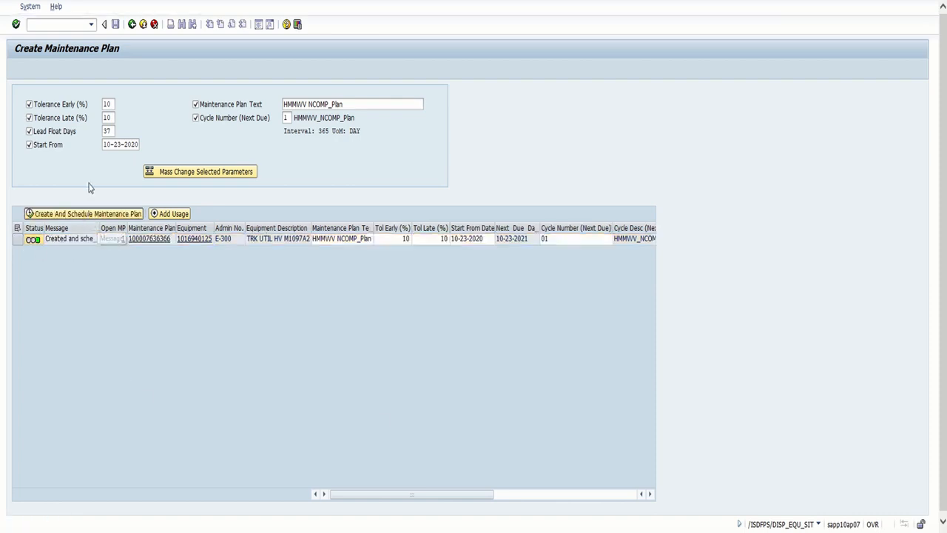
pyautogui.click(131, 24)
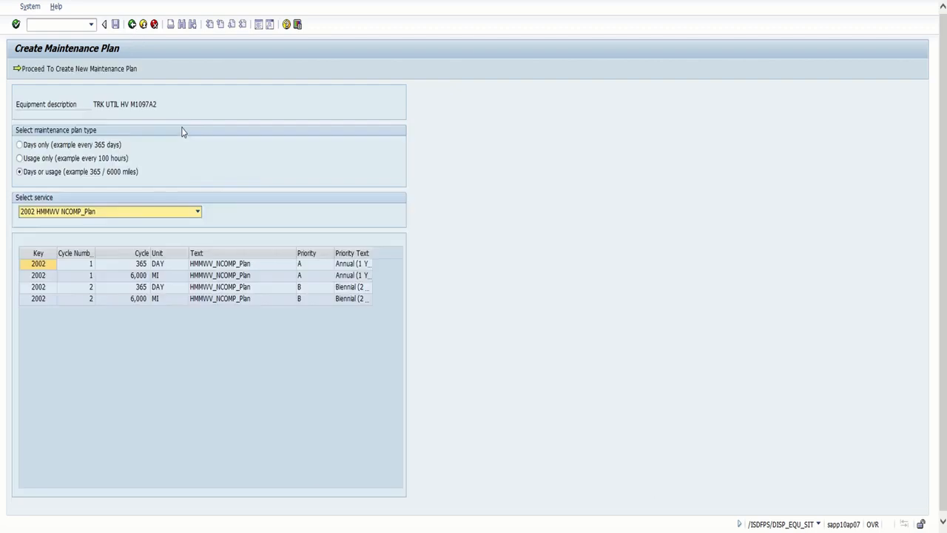
pyautogui.click(131, 24)
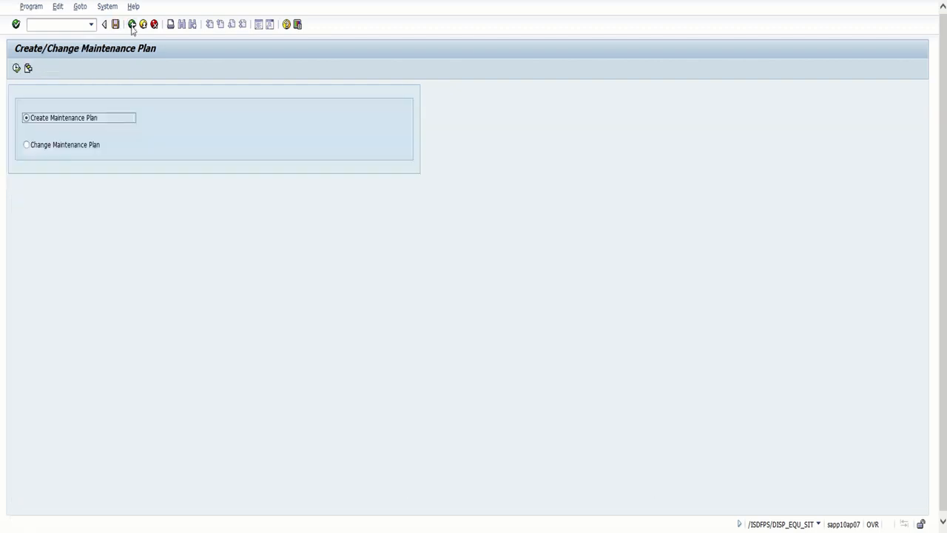
pyautogui.click(132, 25)
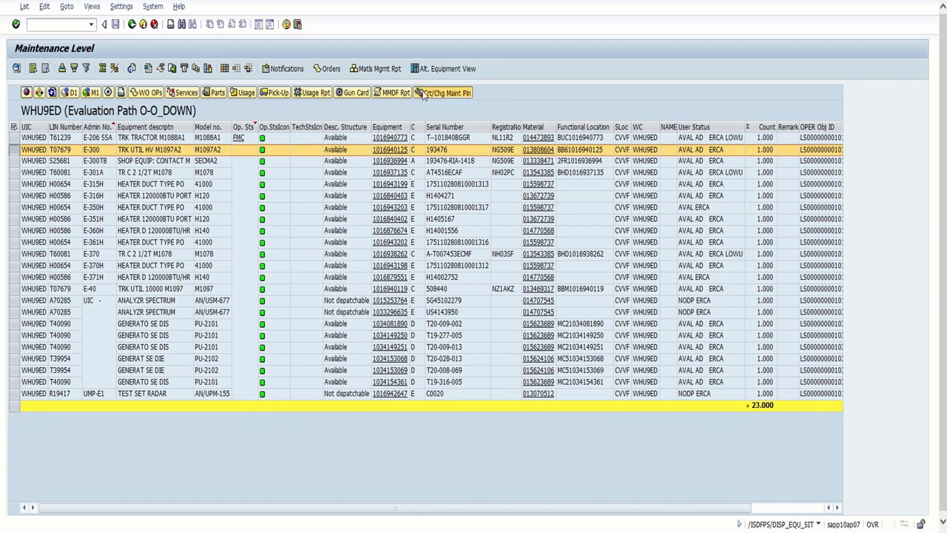
# Step: List the truck's maintenance plans excluding inactive ones, and widen the maintenance plan, plan date and late date columns to read them
pyautogui.click(425, 93)
pyautogui.click(76, 145)
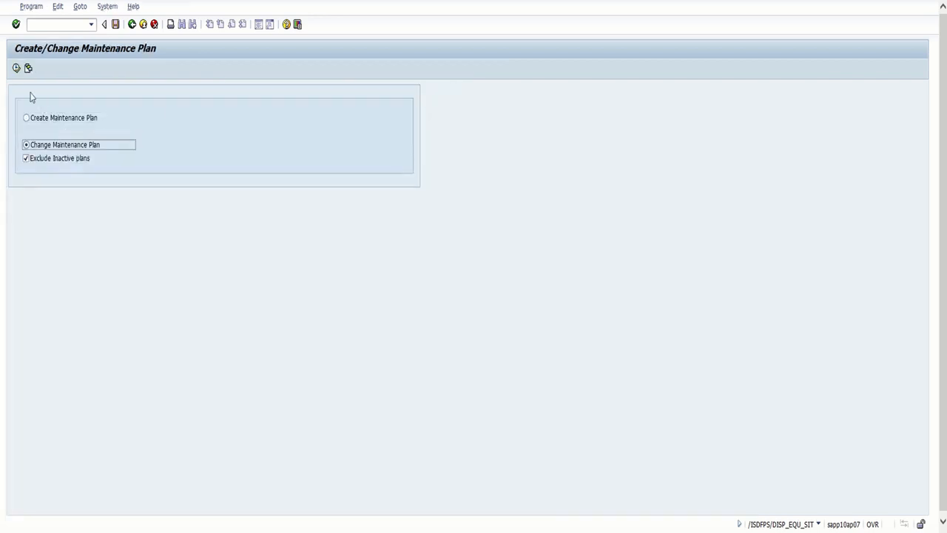
pyautogui.click(16, 69)
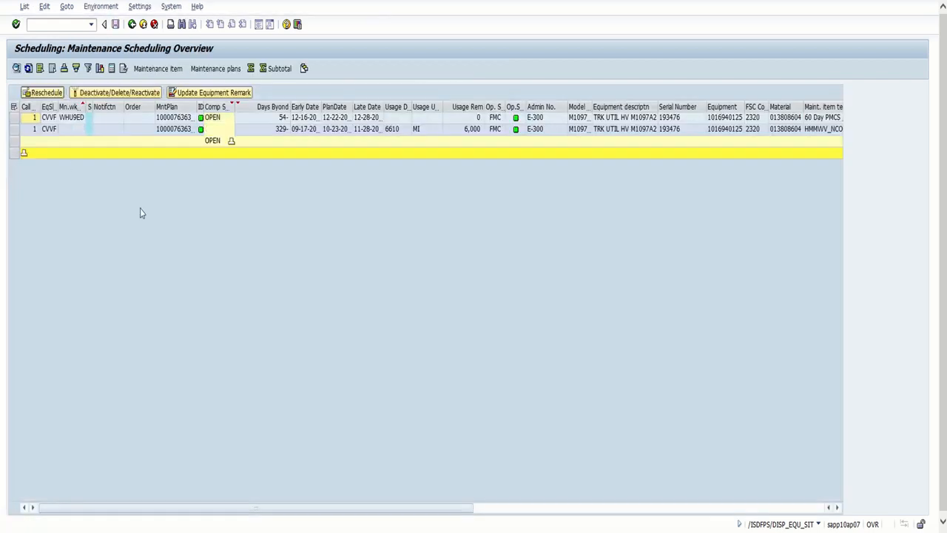
pyautogui.moveTo(196, 106); pyautogui.dragTo(228, 108)
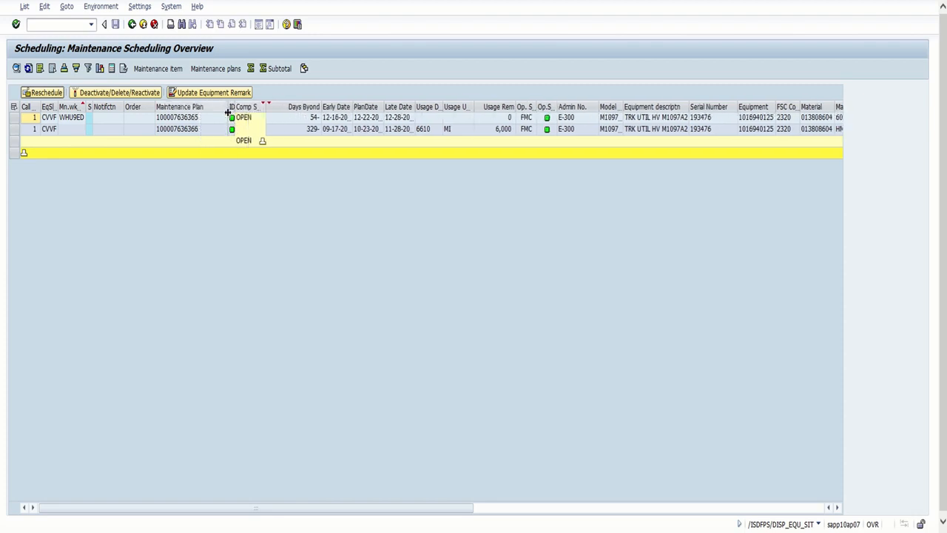
pyautogui.moveTo(382, 107); pyautogui.dragTo(414, 108)
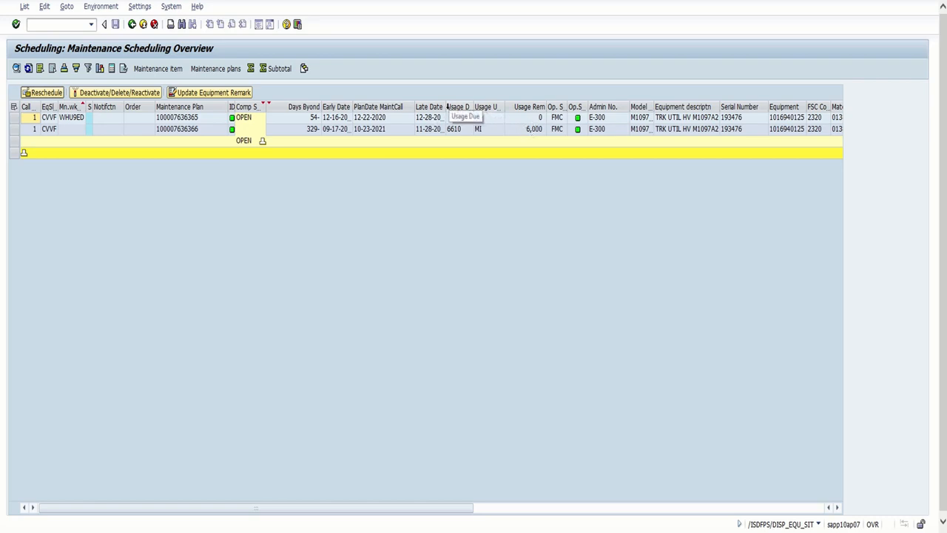
pyautogui.click(460, 106)
pyautogui.moveTo(447, 106); pyautogui.dragTo(458, 107)
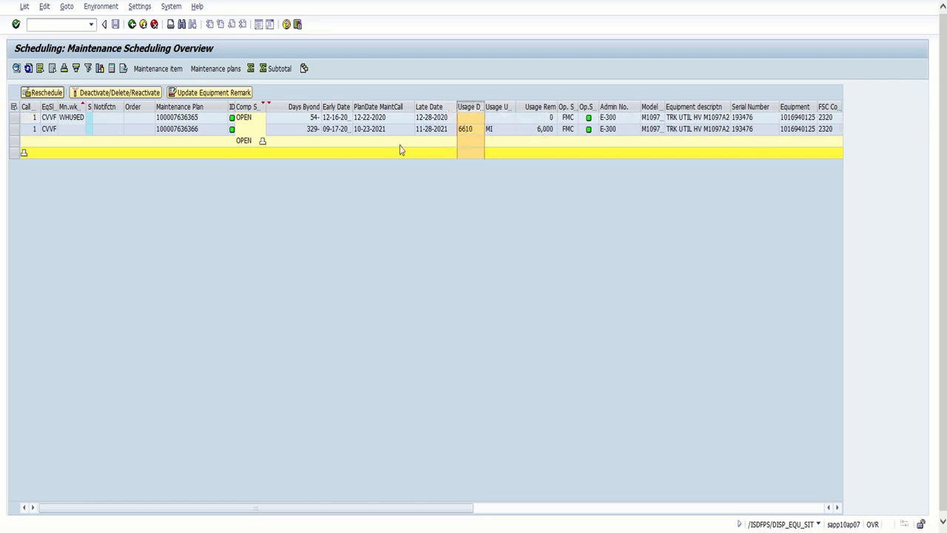
# Step: Examine the 60-day exercise plan's cycle, scheduling parameters, additional data and schedule calls, and return to the equipment list
pyautogui.doubleClick(191, 118)
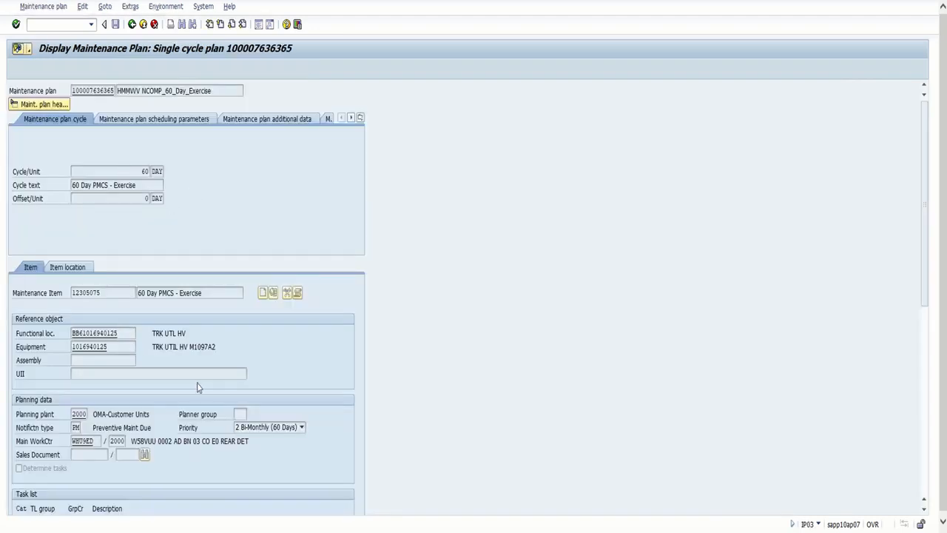
pyautogui.click(181, 120)
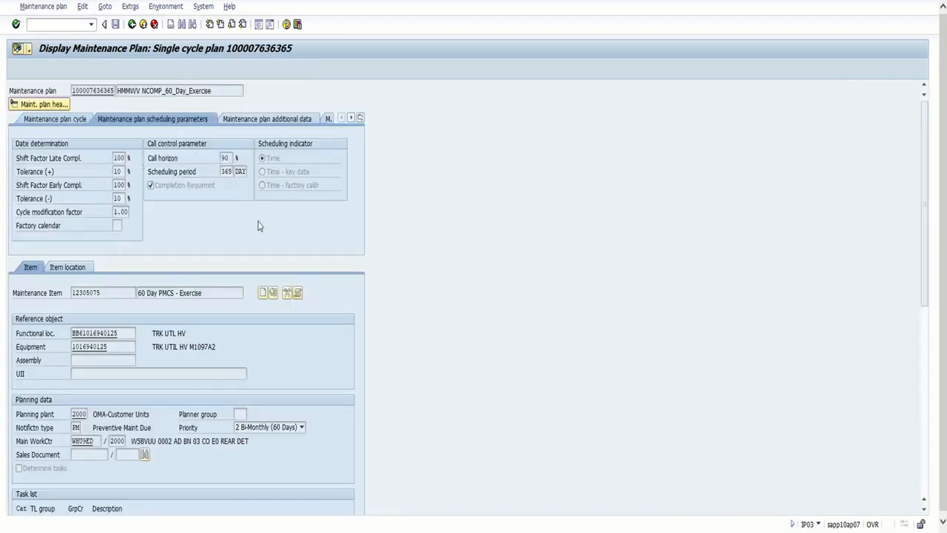
pyautogui.click(265, 119)
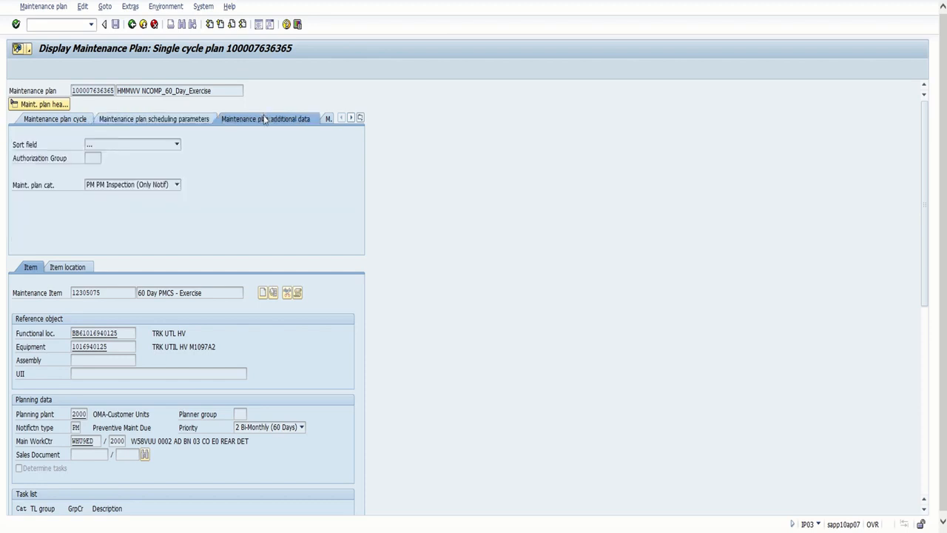
pyautogui.click(329, 119)
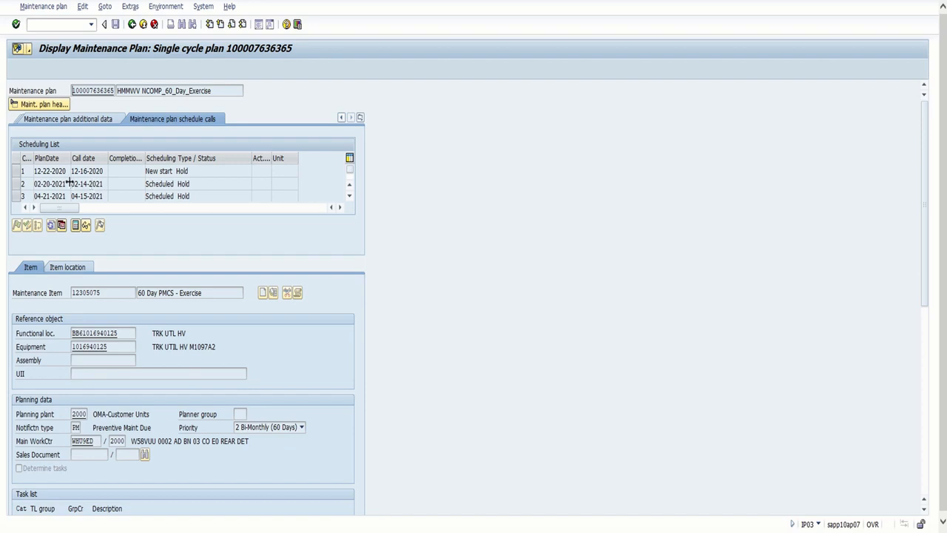
pyautogui.scroll(-1, 169, 190)
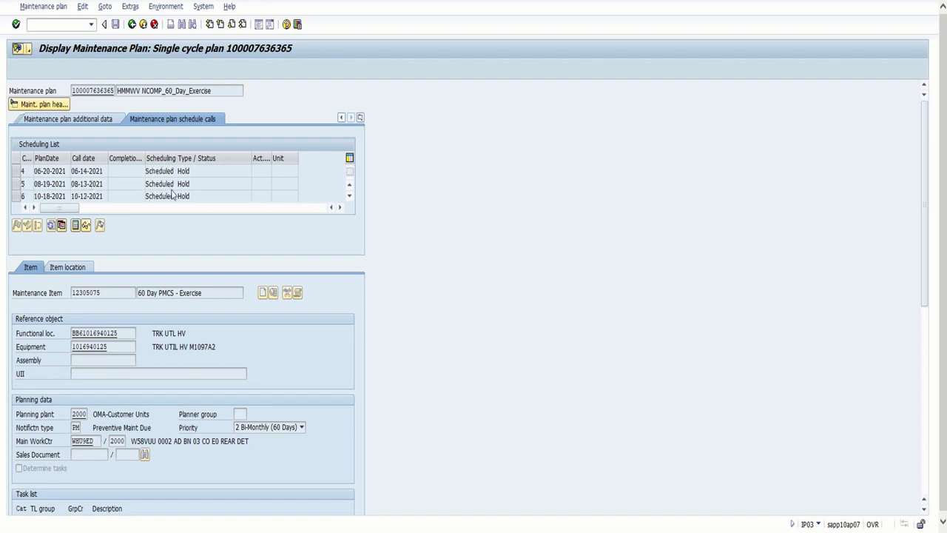
pyautogui.scroll(1, 196, 196)
pyautogui.click(131, 25)
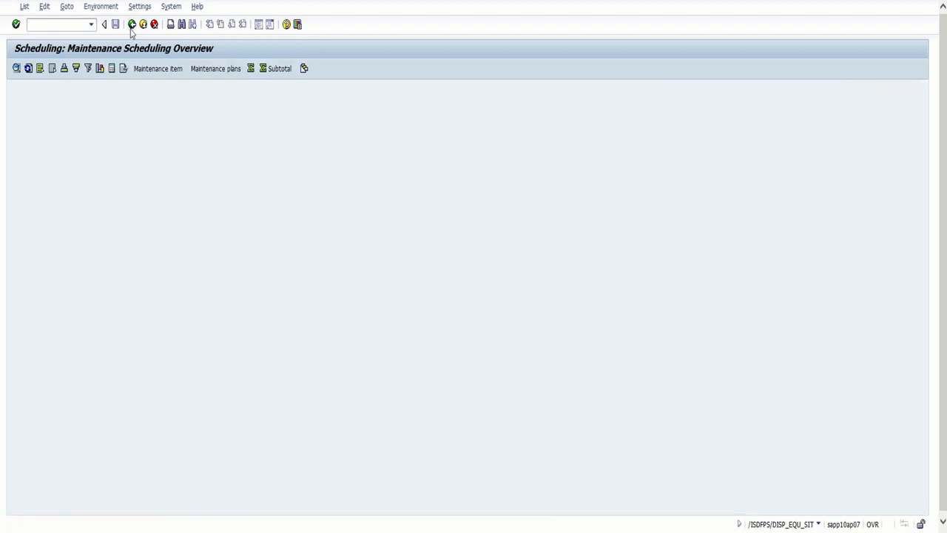
pyautogui.click(132, 24)
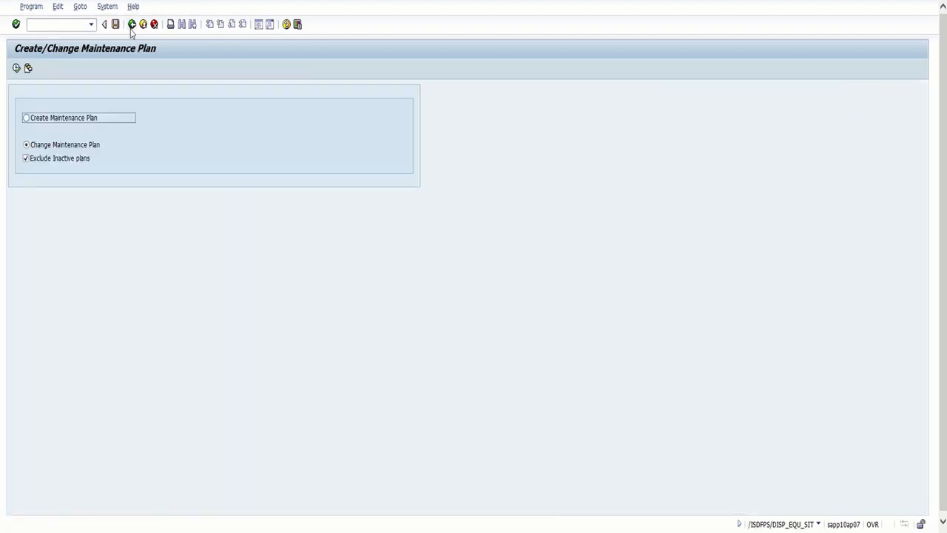
pyautogui.click(132, 25)
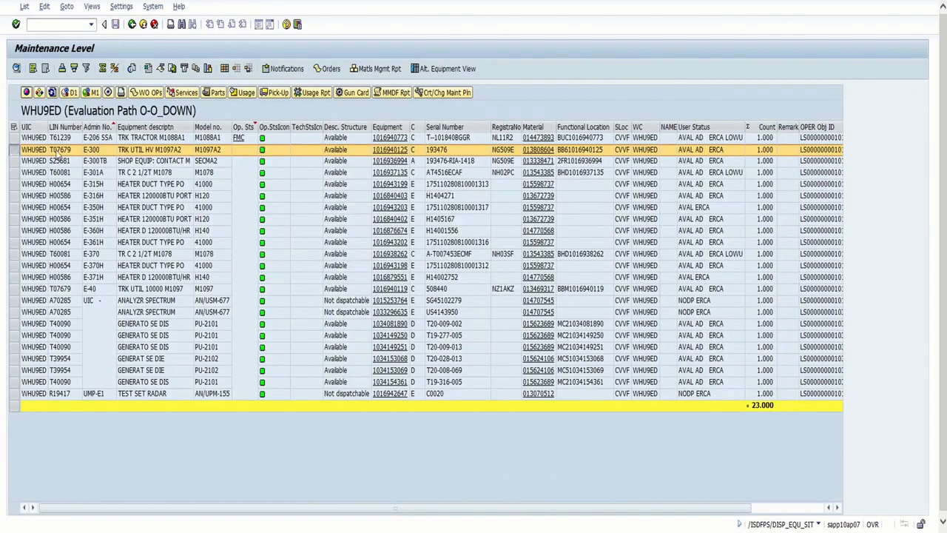
# Step: Request a print preview of the truck's form with the Inspection type
pyautogui.click(122, 92)
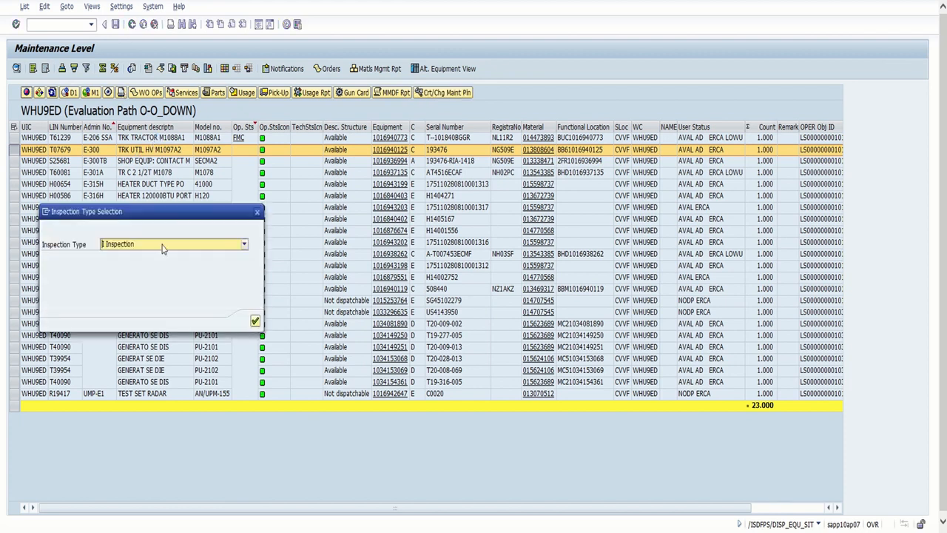
pyautogui.click(254, 323)
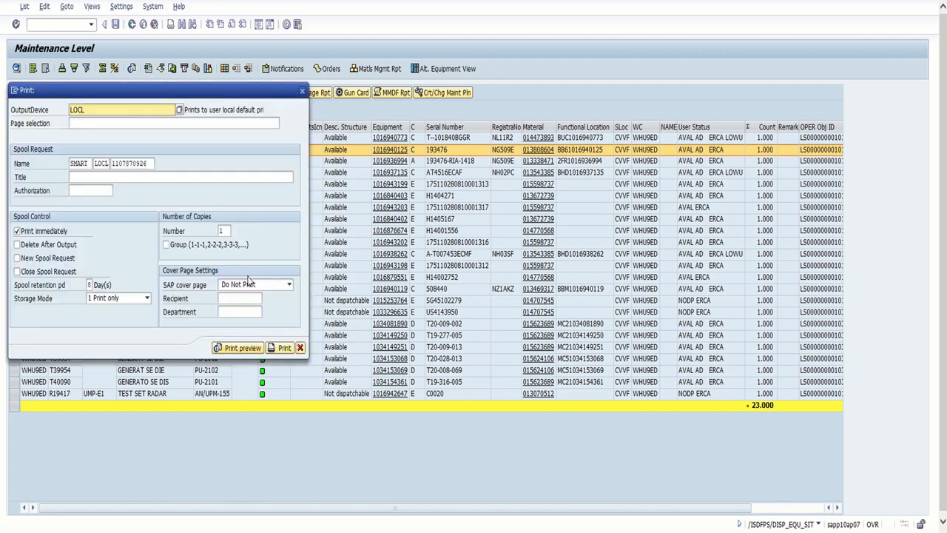
pyautogui.click(233, 353)
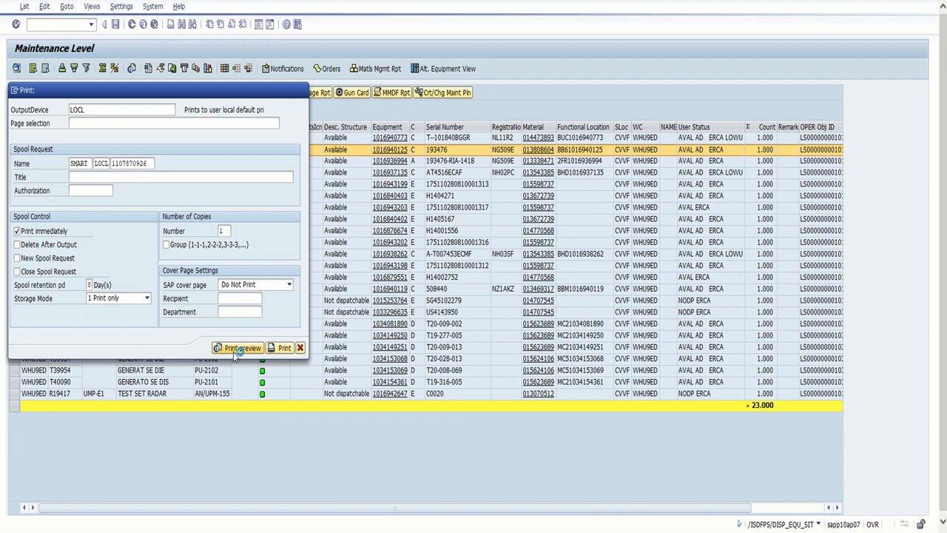